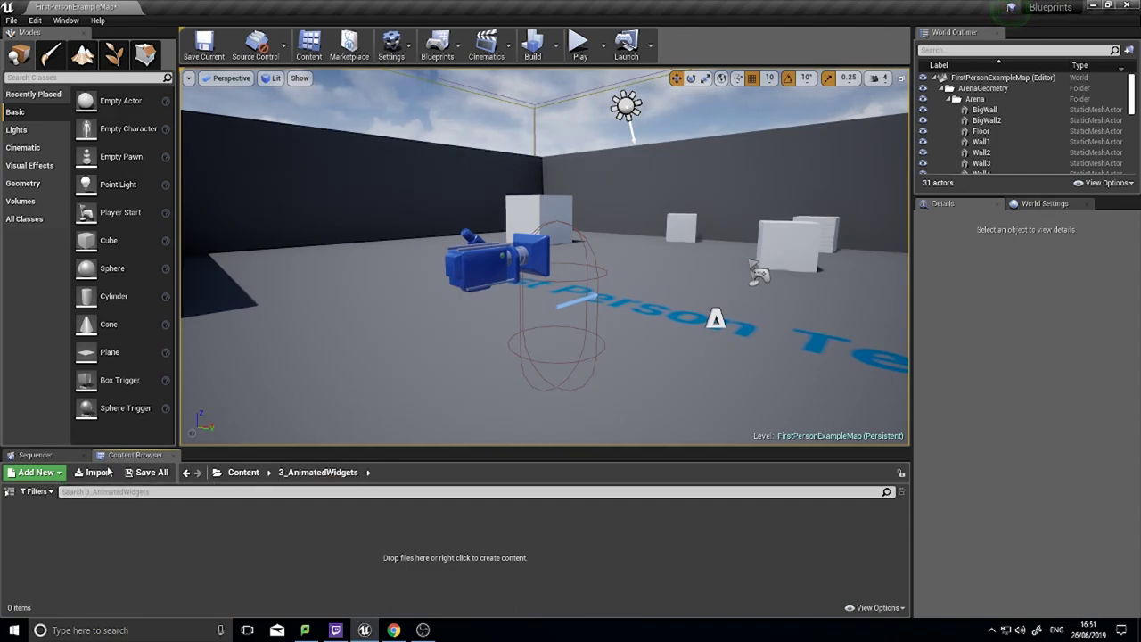
# Step: Create a Widget Blueprint named HeadsUpDisplay_UI in the 3_AnimatedWidgets folder
pyautogui.click(58, 478)
pyautogui.moveTo(59, 464)
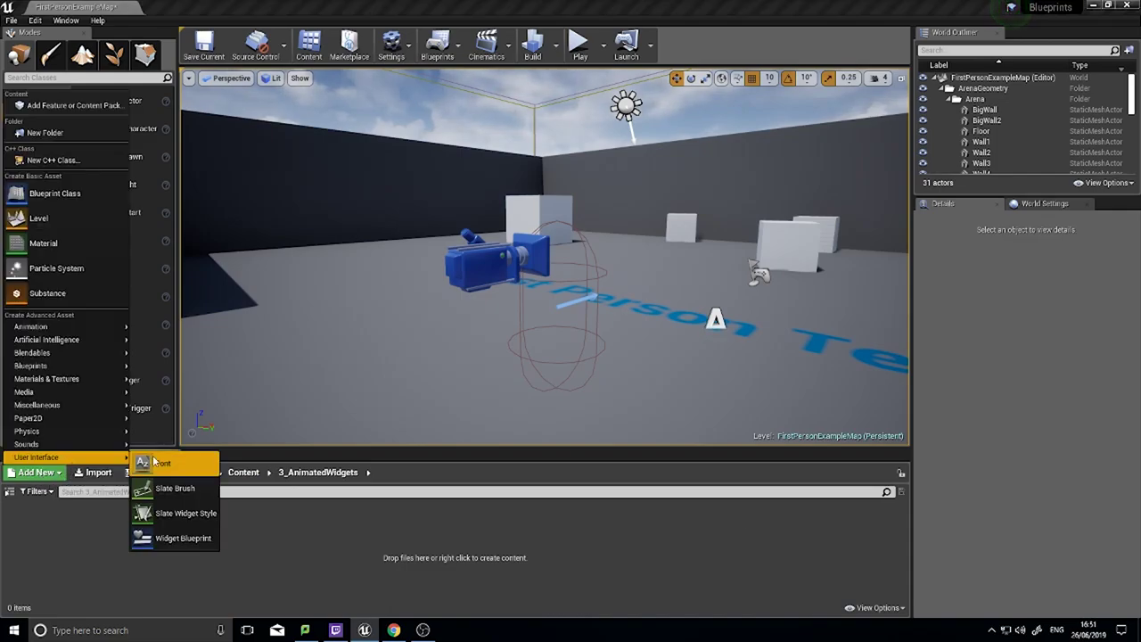
pyautogui.click(174, 537)
pyautogui.press('BackSpace')
pyautogui.write('HeadsUpDisp')
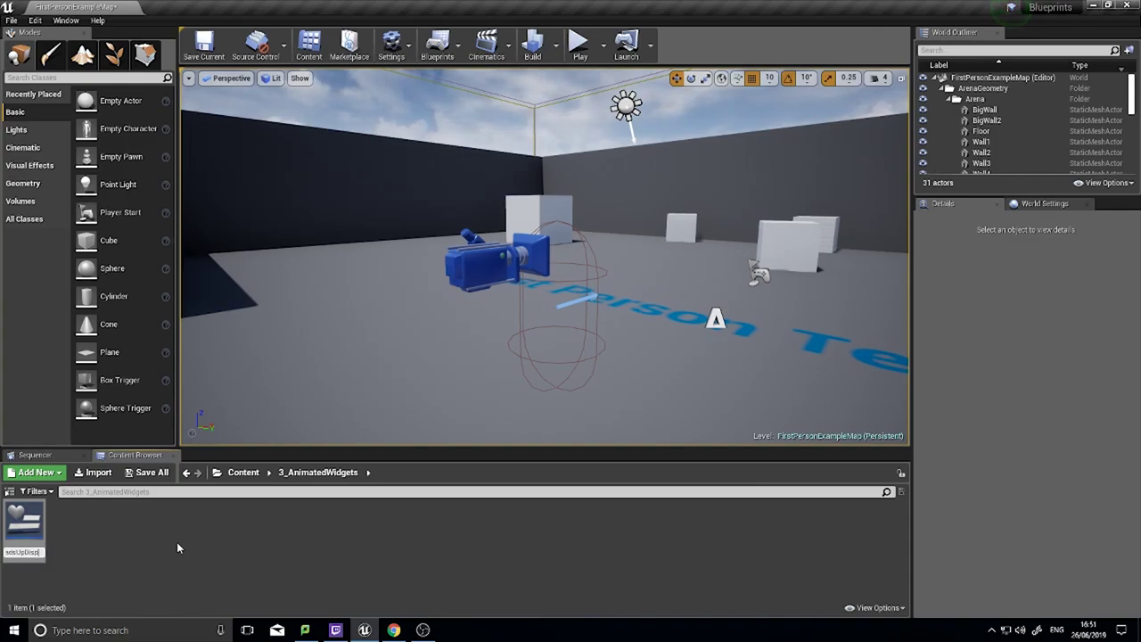
pyautogui.write('lay_UI')
pyautogui.press('Return')
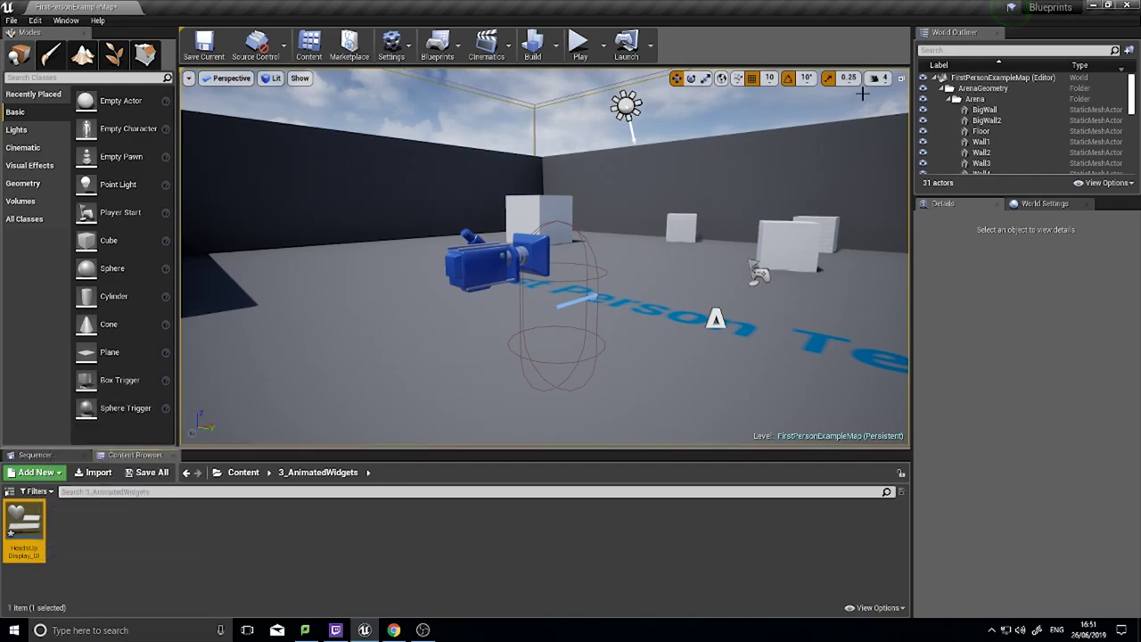
pyautogui.moveTo(20, 534)
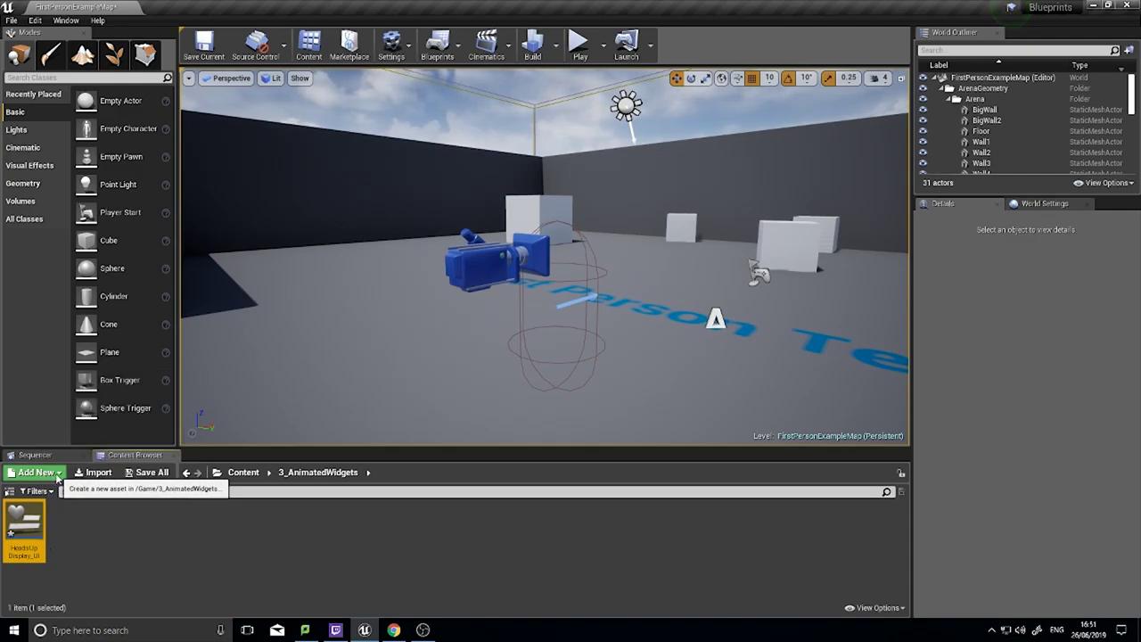
# Step: Add a Widget Blueprint named Notification_UI and open it in the widget designer
pyautogui.click(55, 475)
pyautogui.moveTo(38, 458)
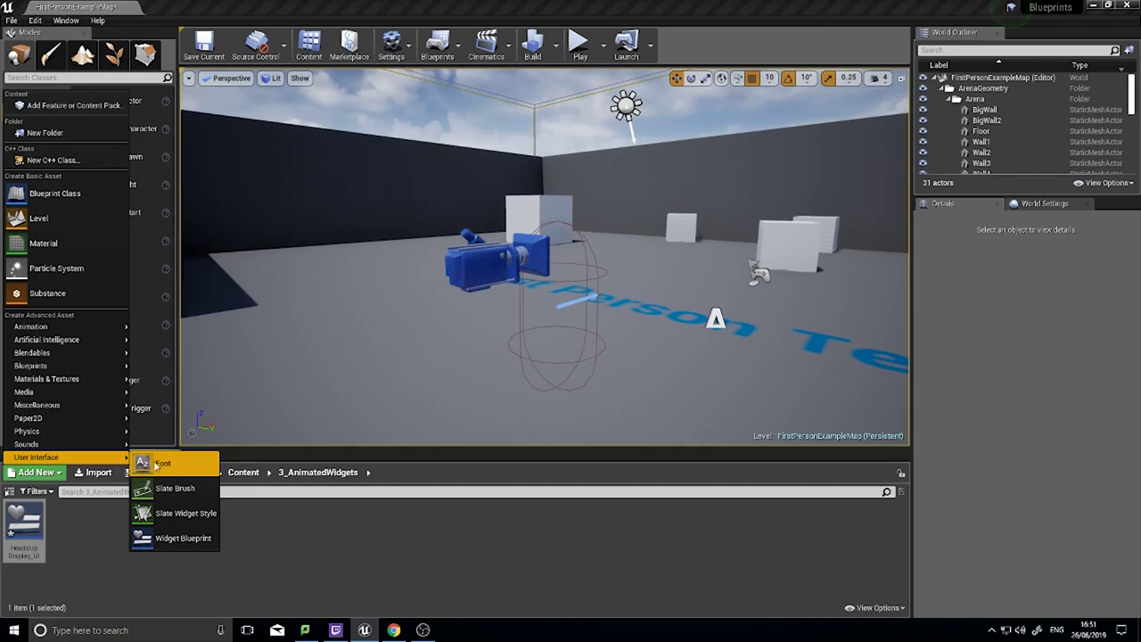
pyautogui.click(183, 538)
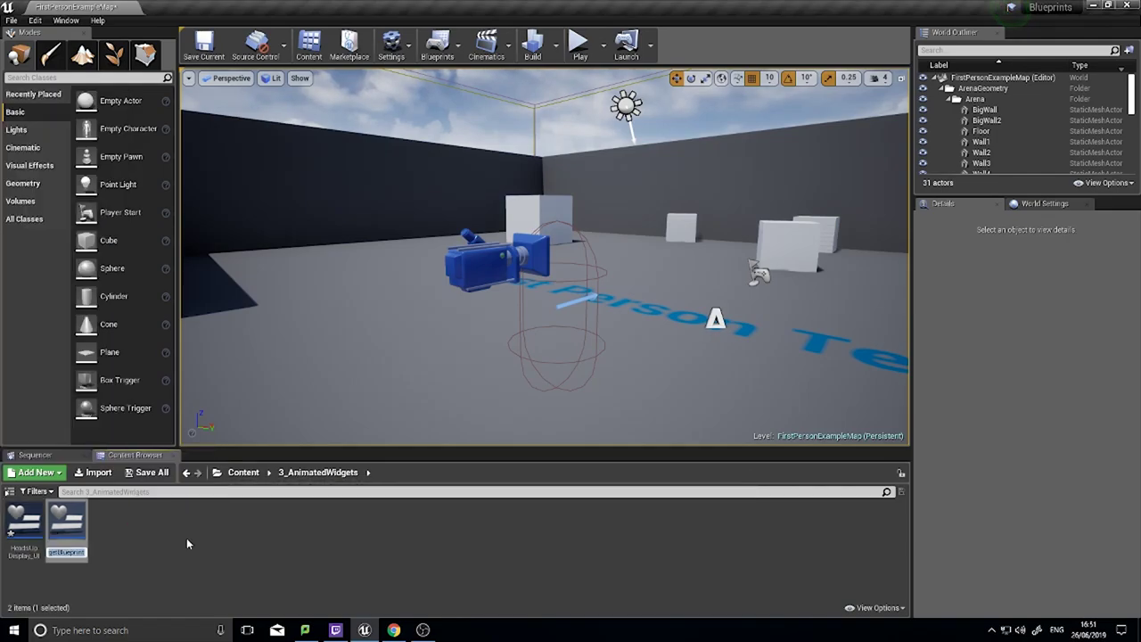
pyautogui.write('Notification_UI')
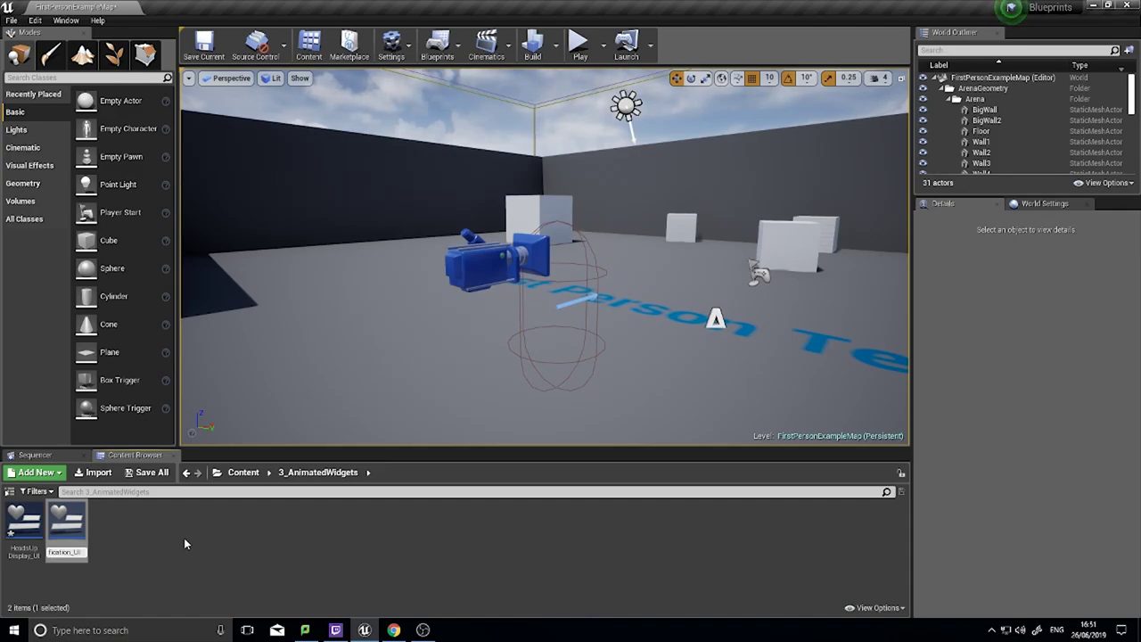
pyautogui.press('Return')
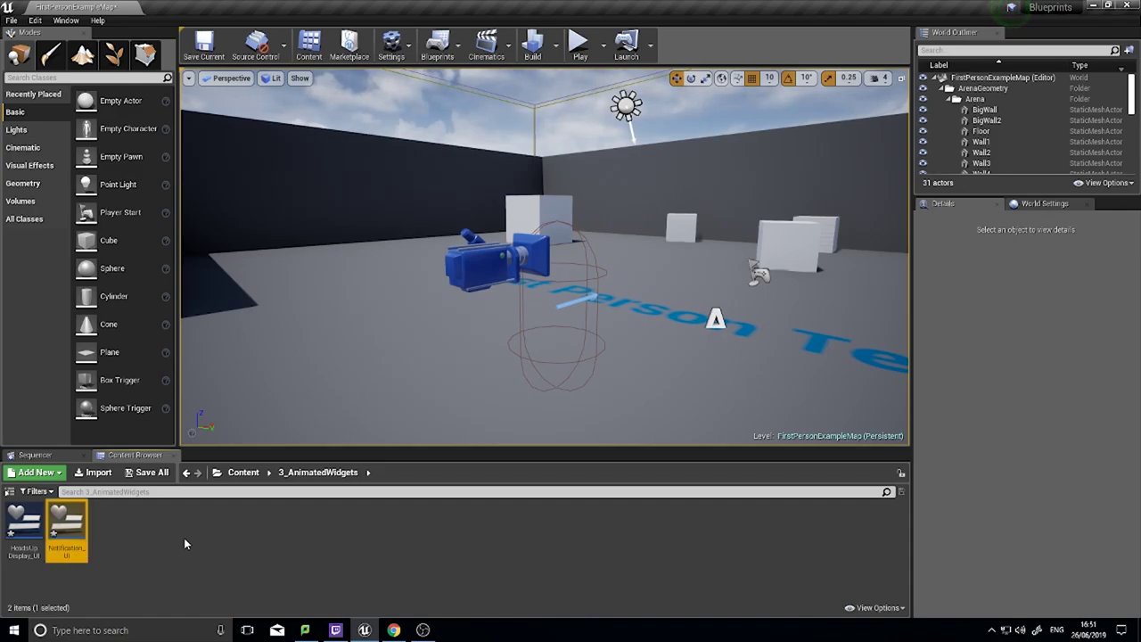
pyautogui.doubleClick(68, 548)
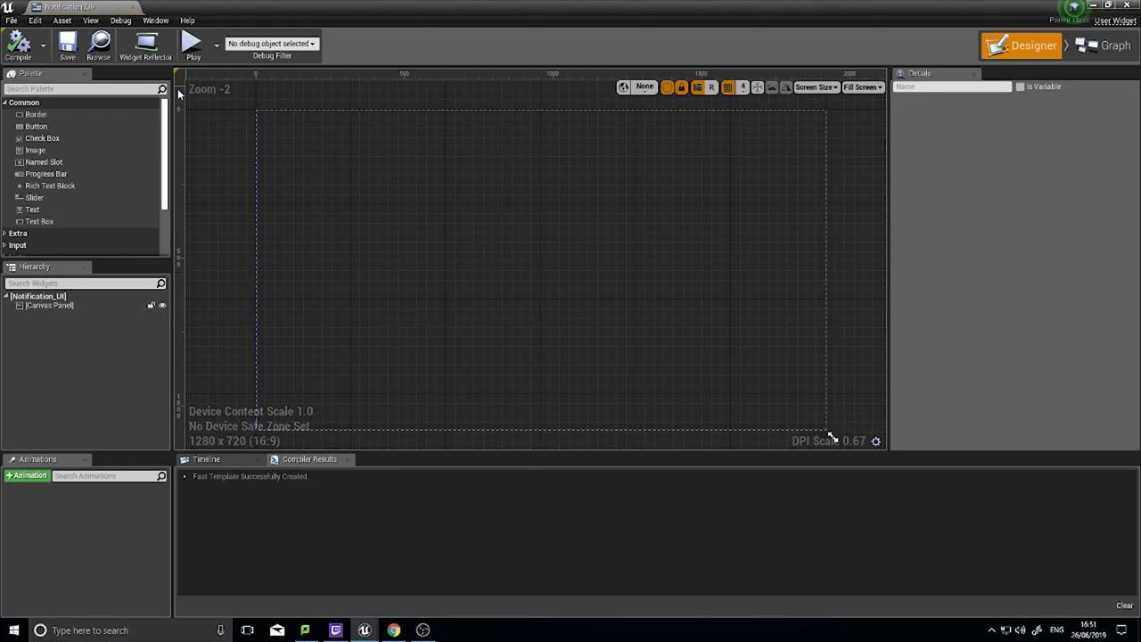
# Step: Delete the default Canvas Panel from Notification_UI's hierarchy
pyautogui.click(292, 179)
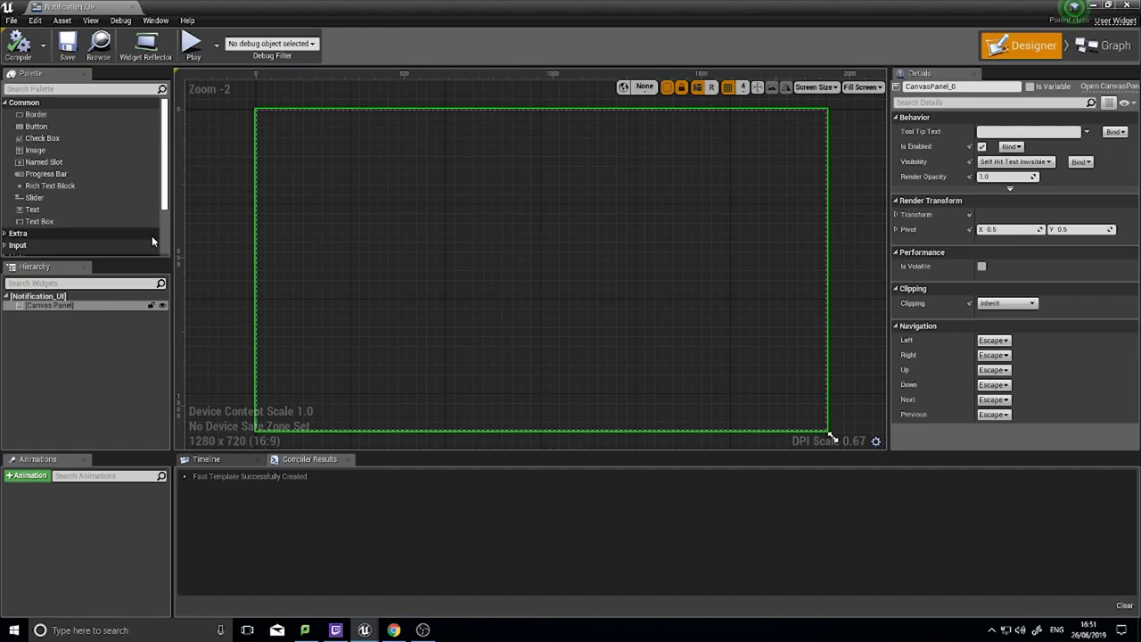
pyautogui.click(72, 305)
pyautogui.press('Delete')
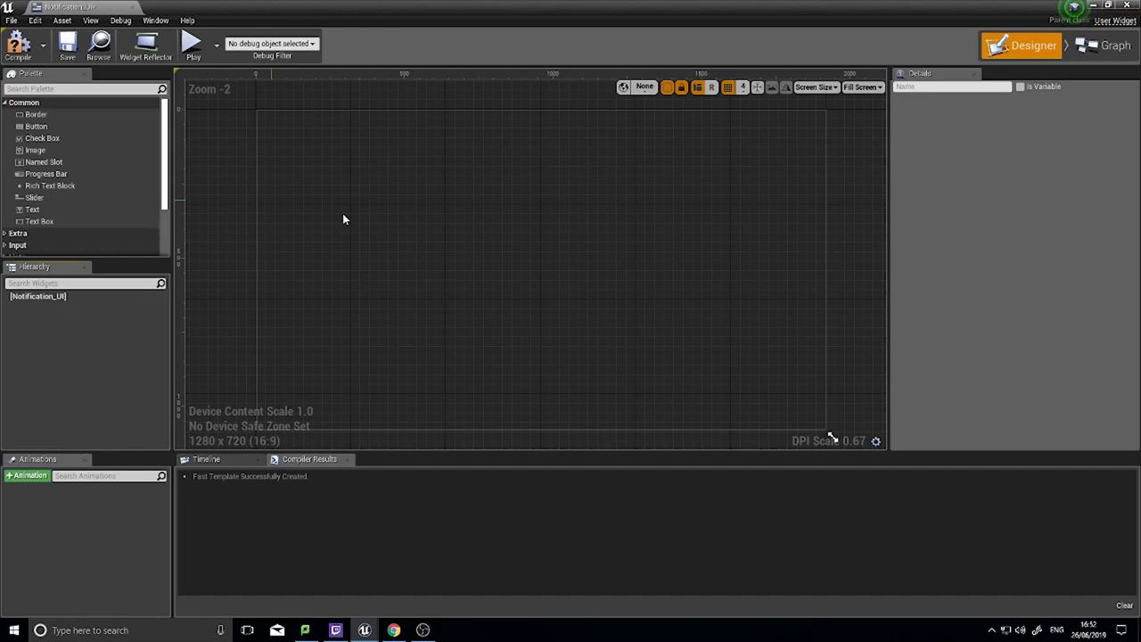
# Step: Add a Size Box as the root widget, overriding it to 300 wide by 100 high
pyautogui.click(51, 89)
pyautogui.write('size')
pyautogui.moveTo(38, 114); pyautogui.dragTo(60, 310)
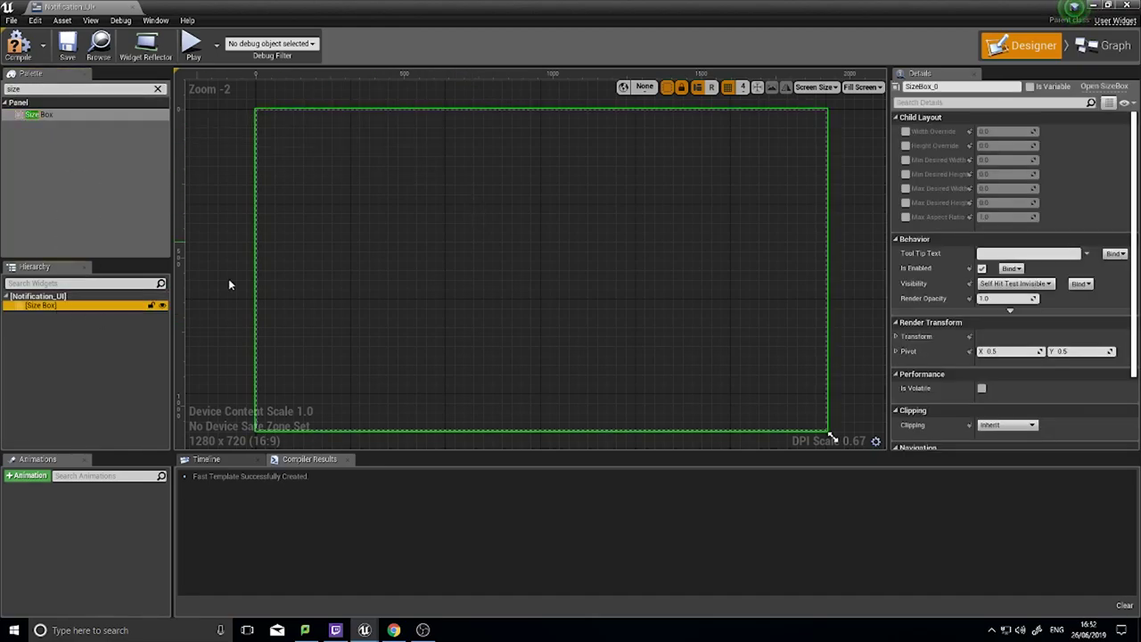
pyautogui.click(906, 131)
pyautogui.click(906, 145)
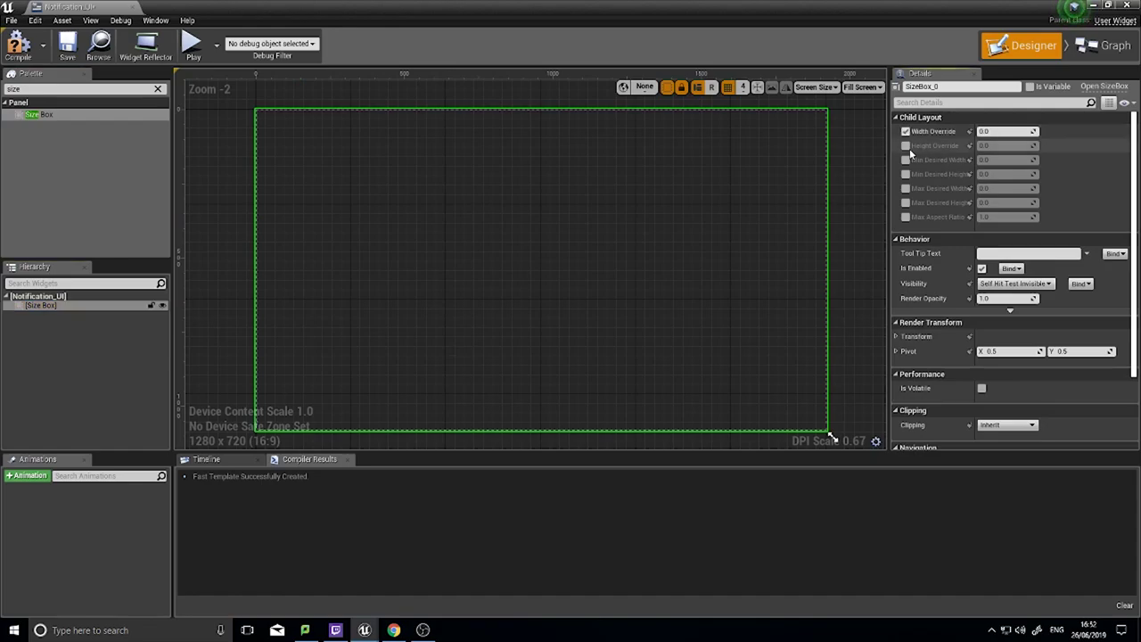
pyautogui.click(999, 131)
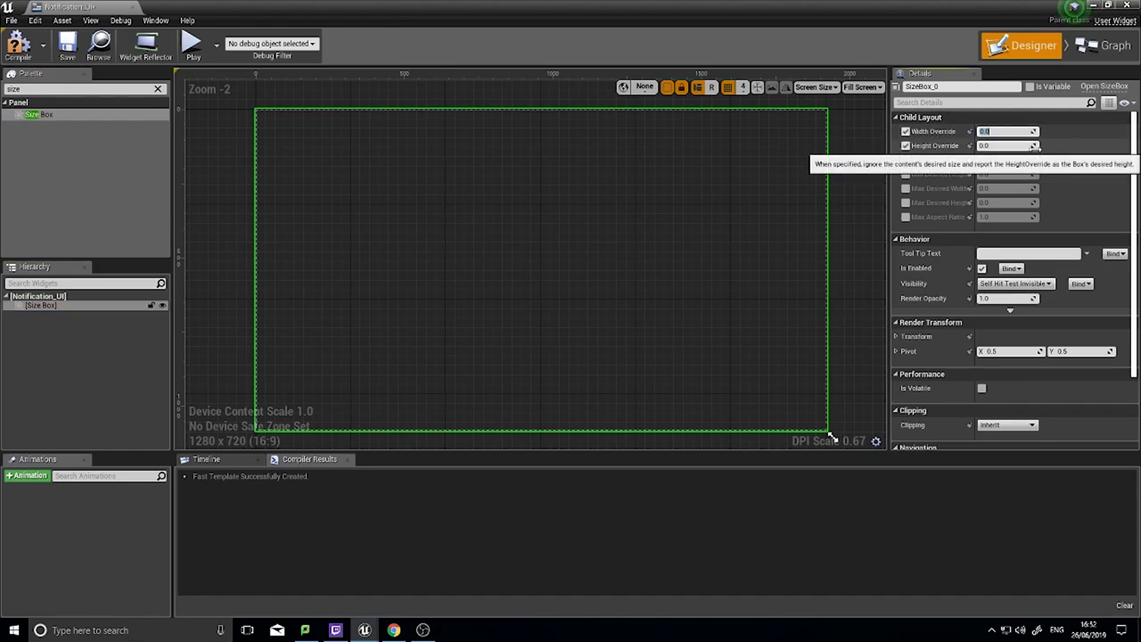
pyautogui.write('300')
pyautogui.press('Return')
pyautogui.click(1007, 145)
pyautogui.write('100')
pyautogui.press('Return')
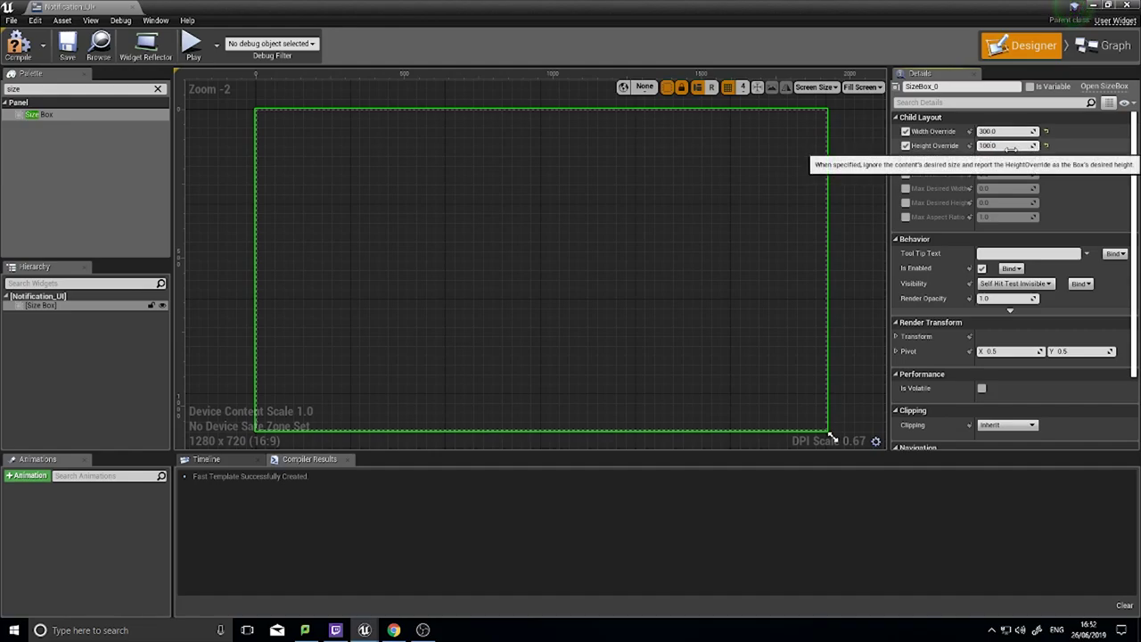
# Step: Preview the widget at its desired size and clear the palette search
pyautogui.click(864, 87)
pyautogui.click(862, 139)
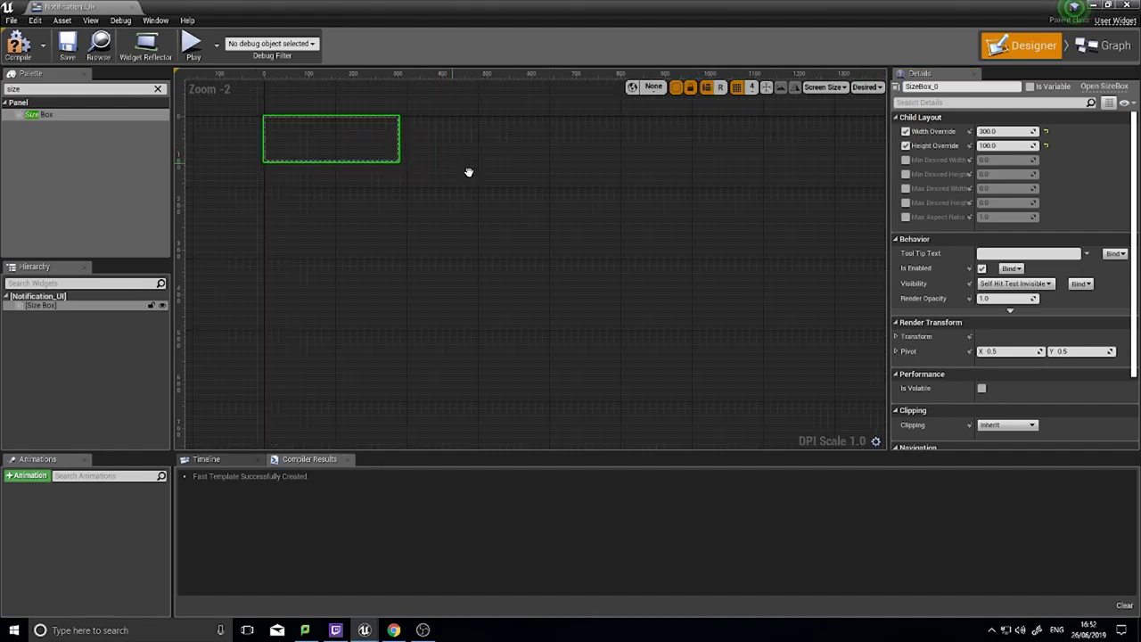
pyautogui.scroll(3, 552, 235)
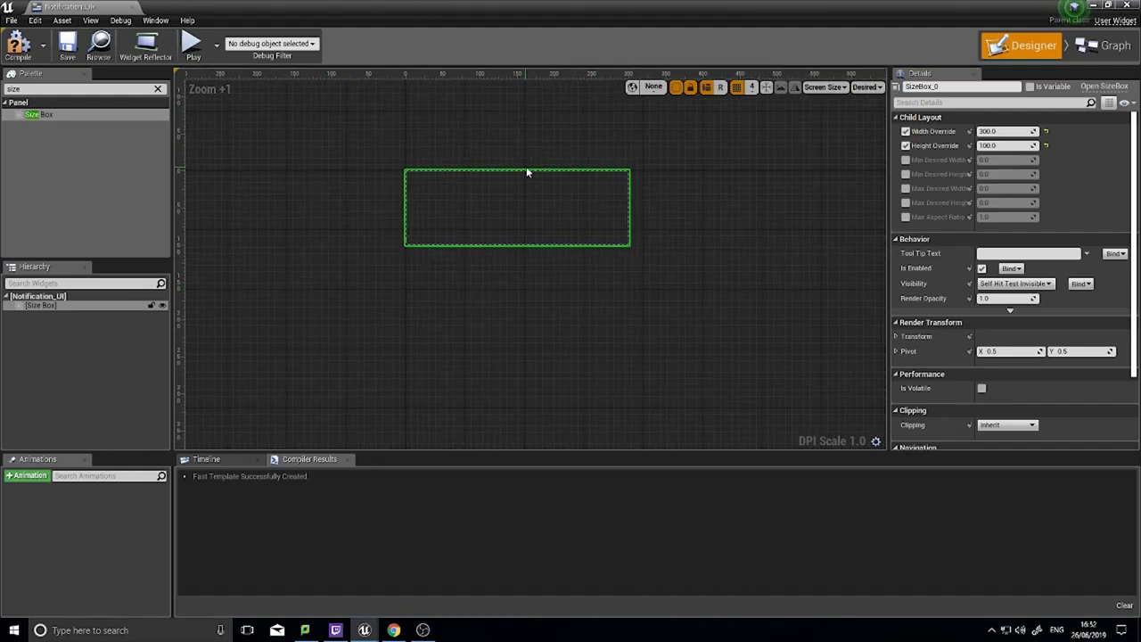
pyautogui.click(158, 89)
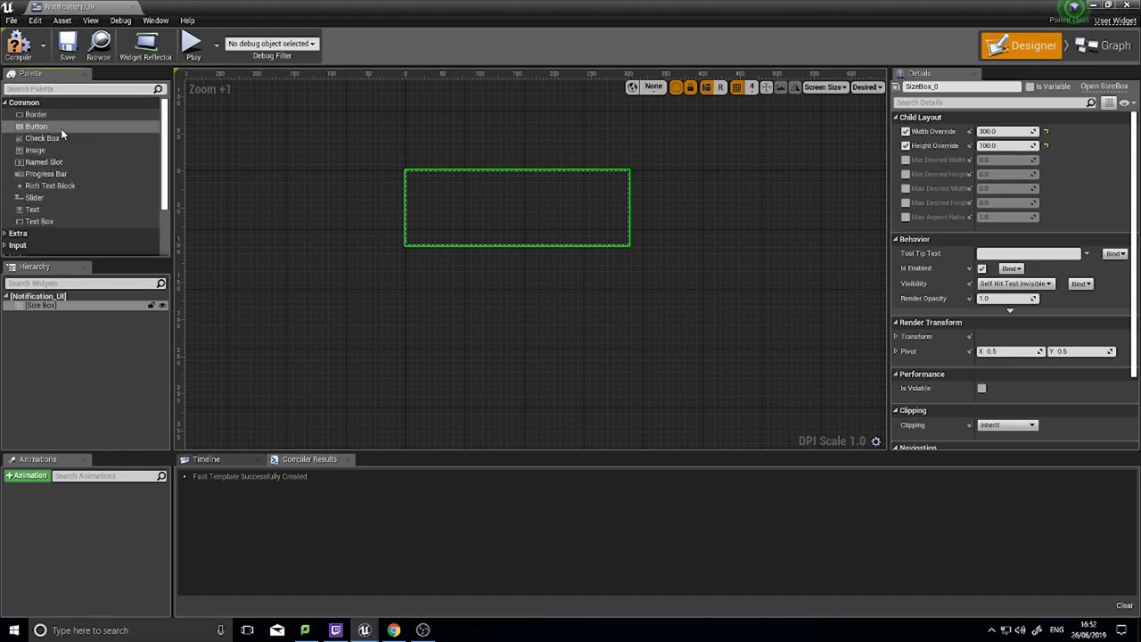
# Step: Put a Border in the Size Box with brush colour value 0.03125 and alpha 0.88
pyautogui.moveTo(41, 118); pyautogui.dragTo(53, 314)
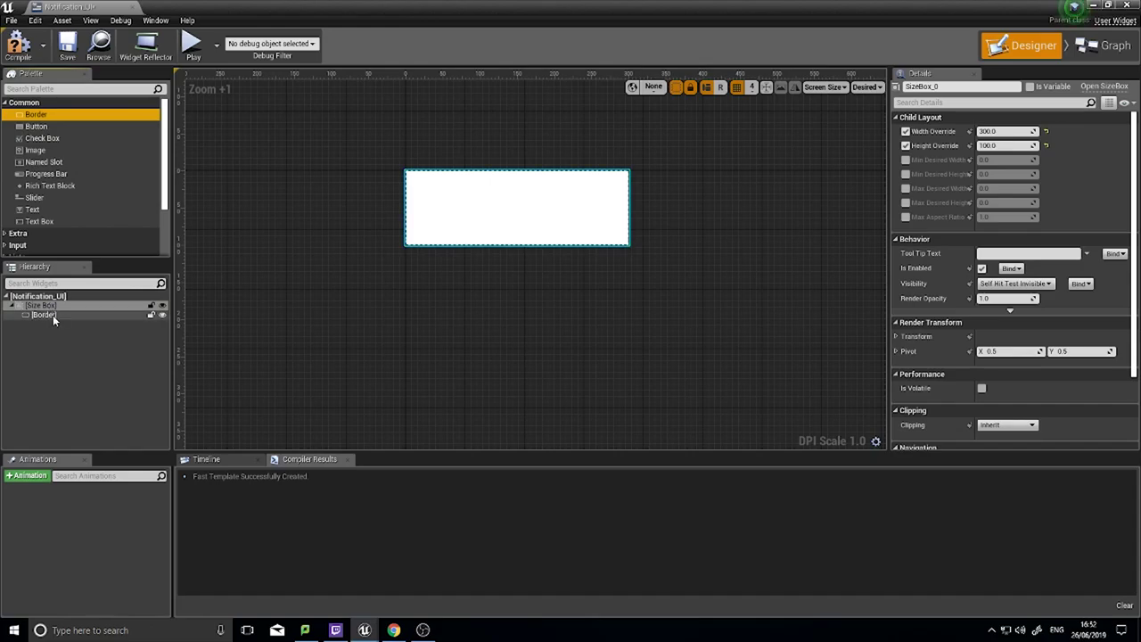
pyautogui.click(53, 315)
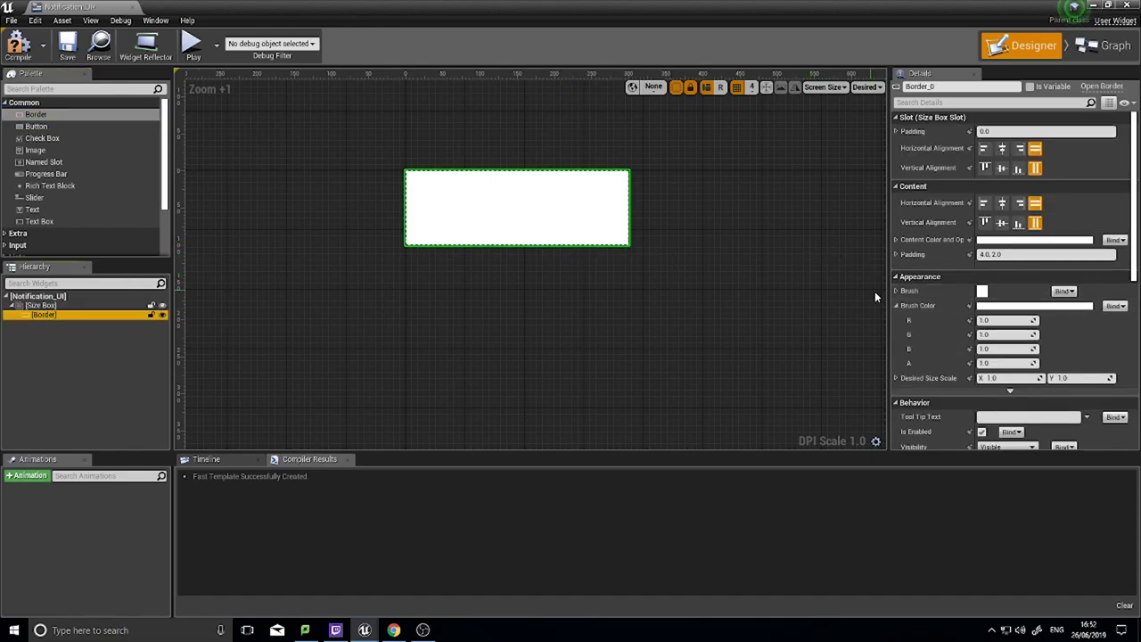
pyautogui.click(991, 306)
pyautogui.moveTo(910, 397); pyautogui.dragTo(907, 453)
pyautogui.moveTo(852, 551); pyautogui.dragTo(844, 550)
pyautogui.click(921, 588)
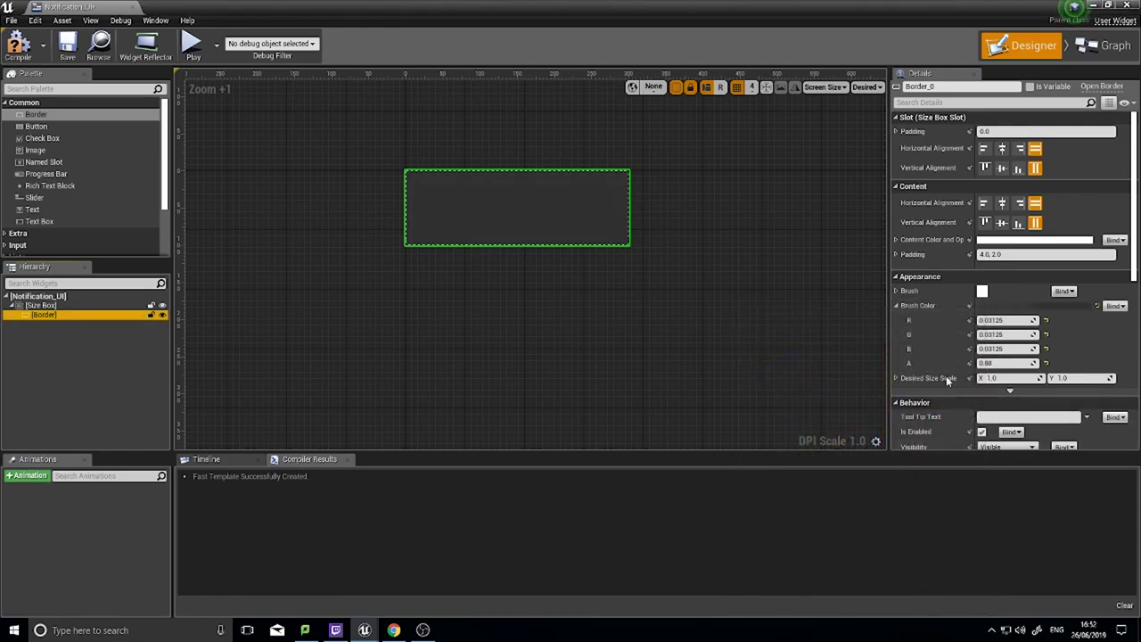
# Step: Place a Text Block inside the Border and centre it vertically
pyautogui.click(24, 177)
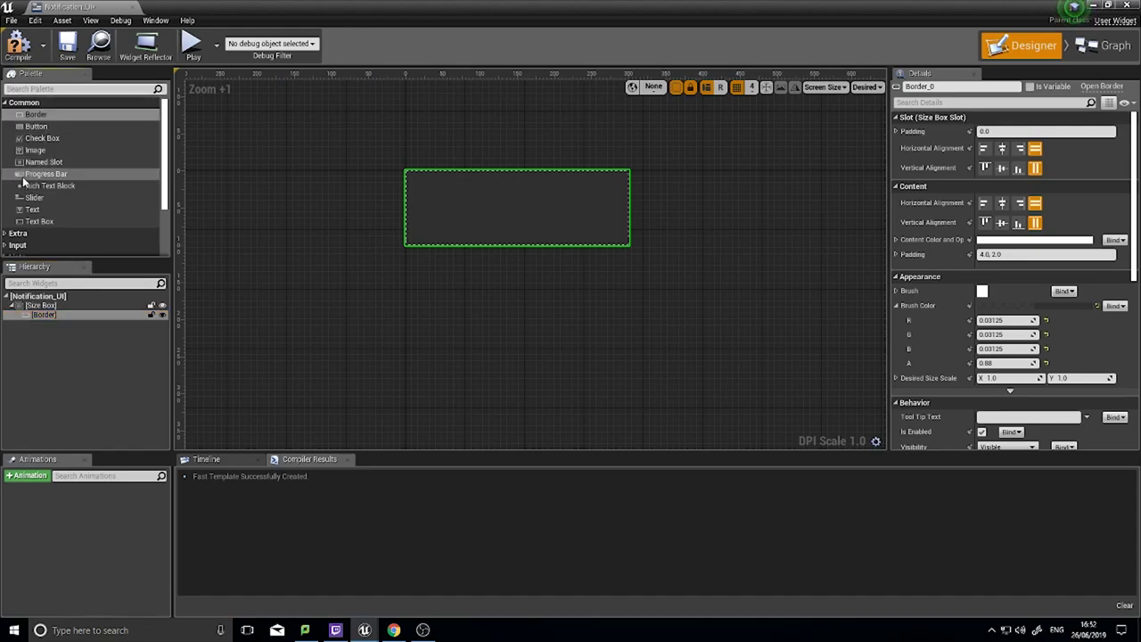
pyautogui.moveTo(32, 209); pyautogui.dragTo(48, 316)
pyautogui.click(65, 324)
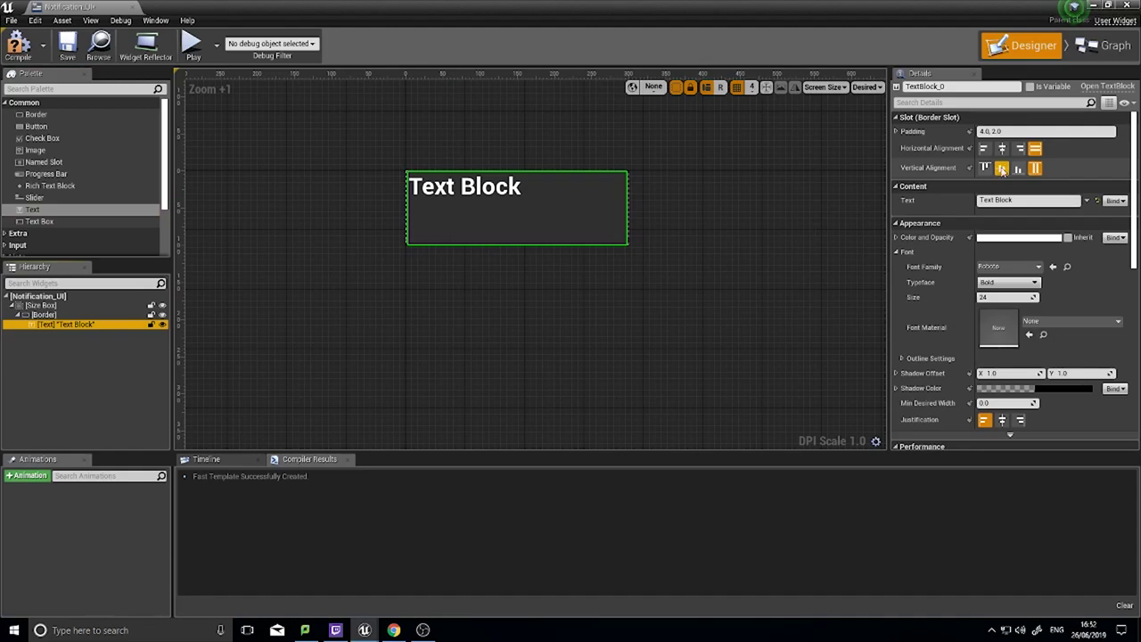
pyautogui.click(1001, 169)
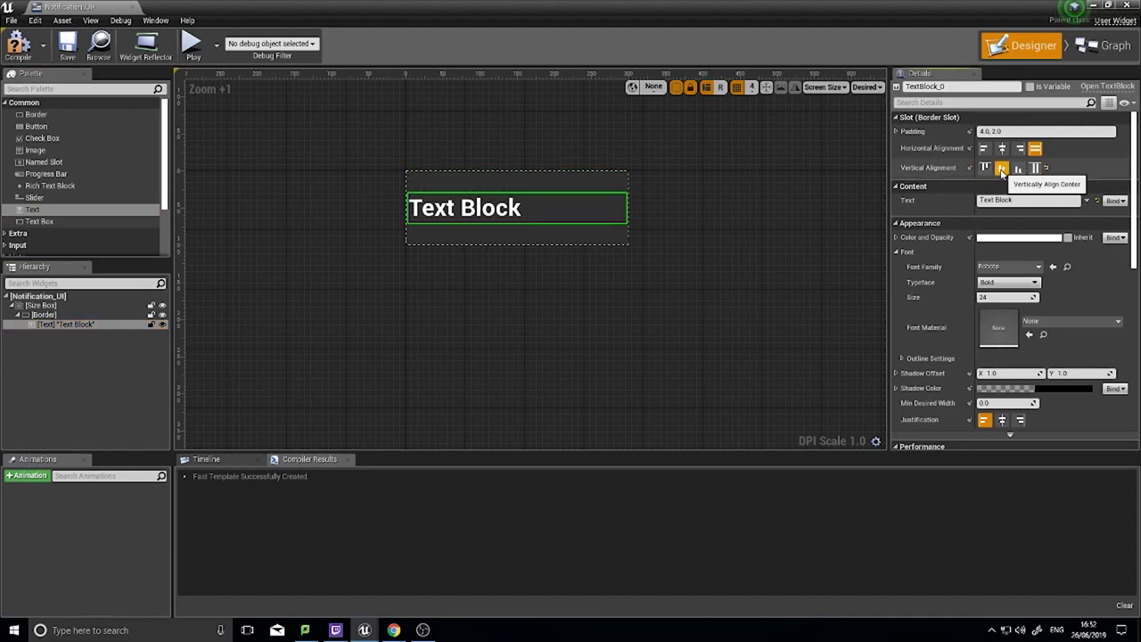
# Step: Set the Text Block's left padding to 20 and compile Notification_UI
pyautogui.click(896, 131)
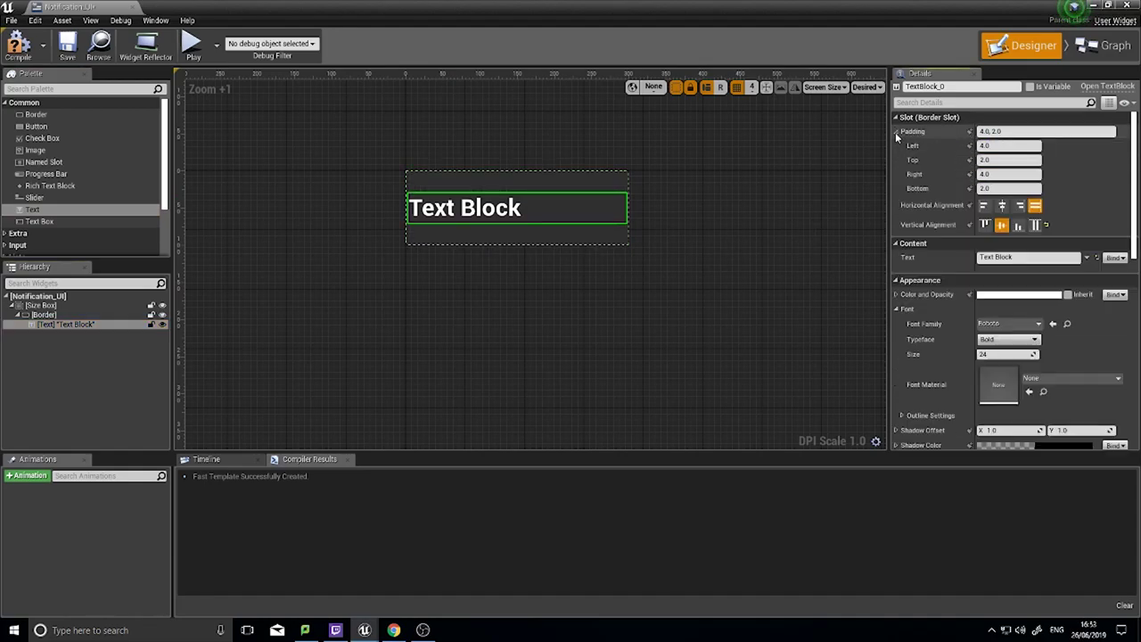
pyautogui.click(1009, 145)
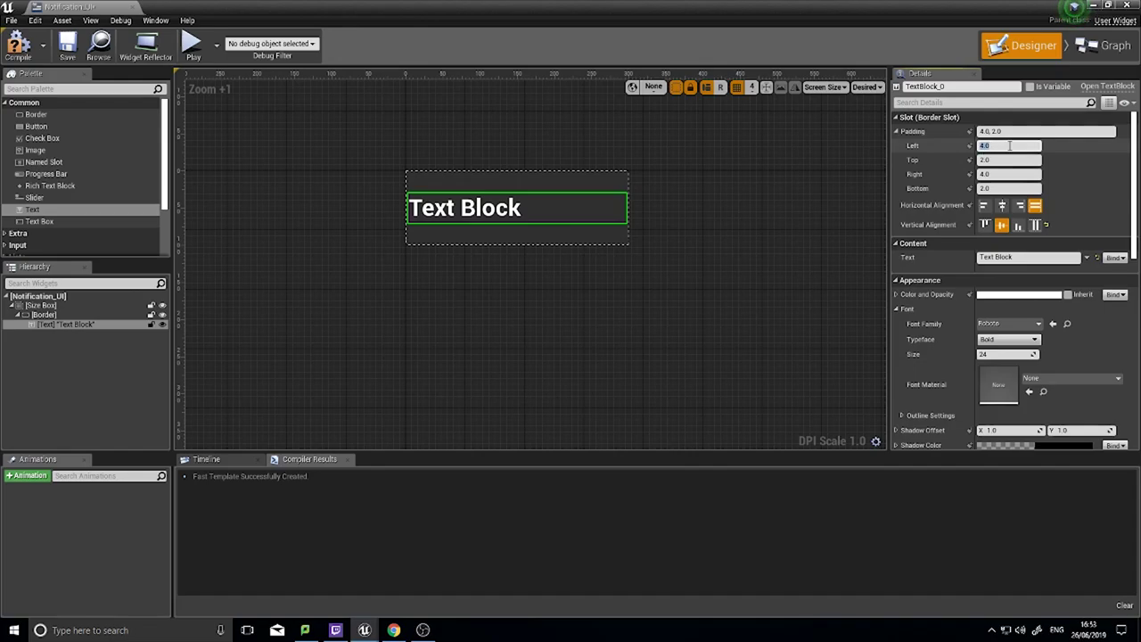
pyautogui.write('20')
pyautogui.press('Return')
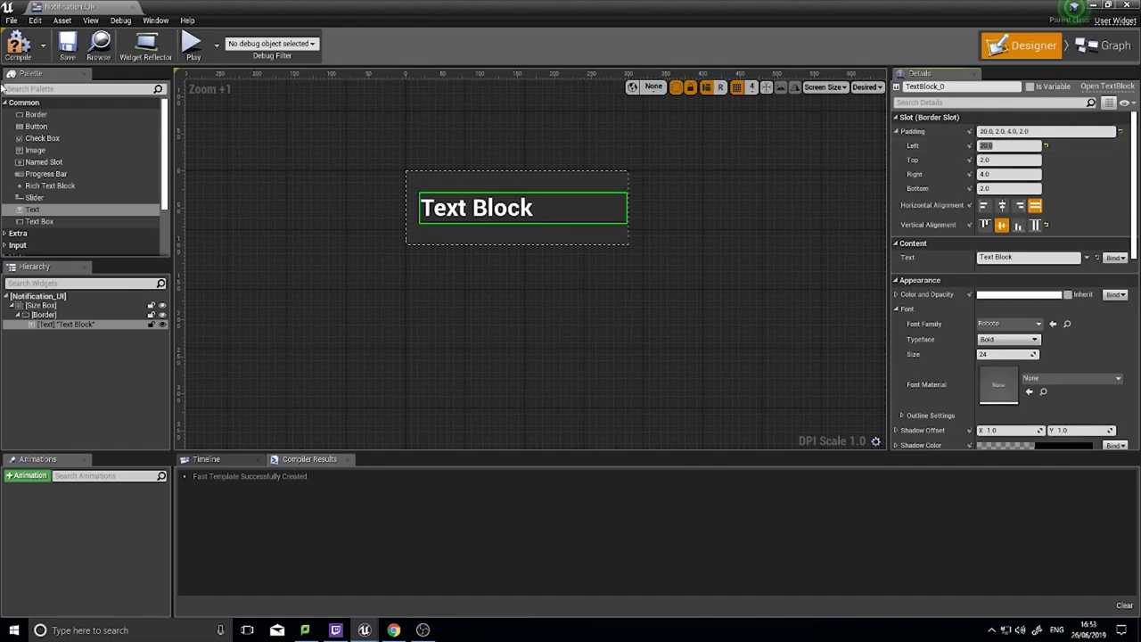
pyautogui.click(18, 45)
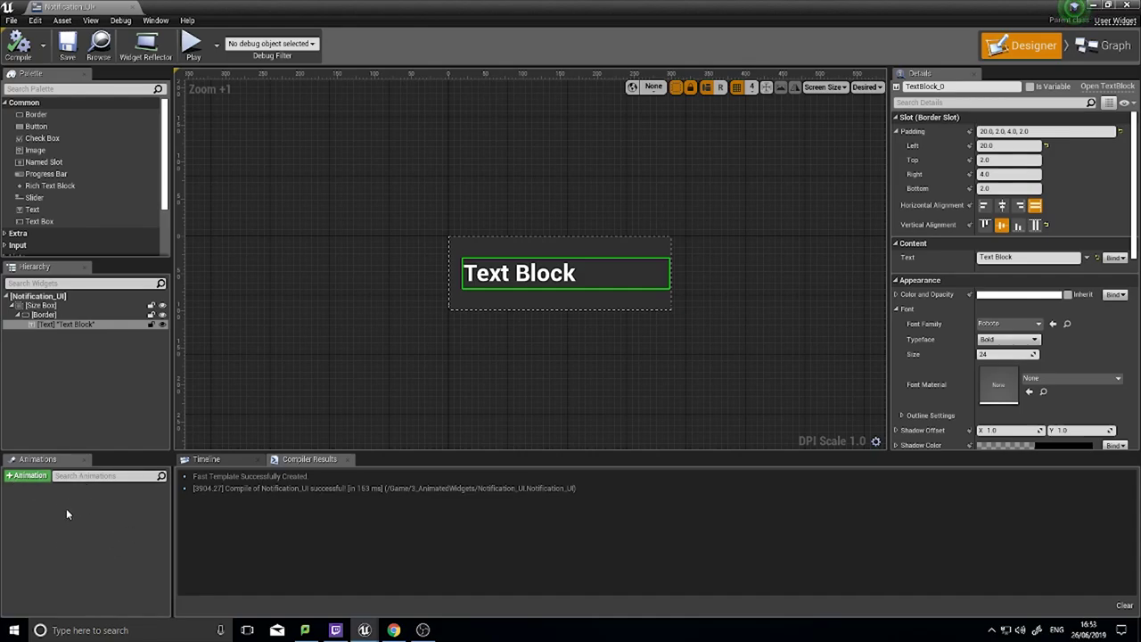
# Step: Add a widget animation named Notification_Anim and select it for editing
pyautogui.click(29, 476)
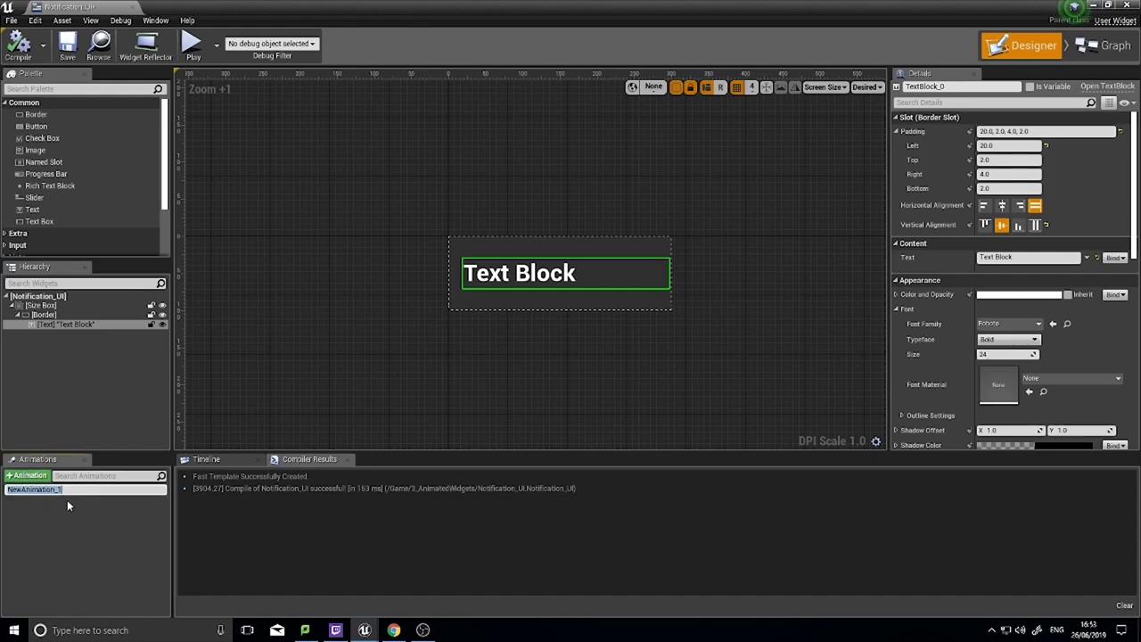
pyautogui.write('Notific')
pyautogui.press('Return')
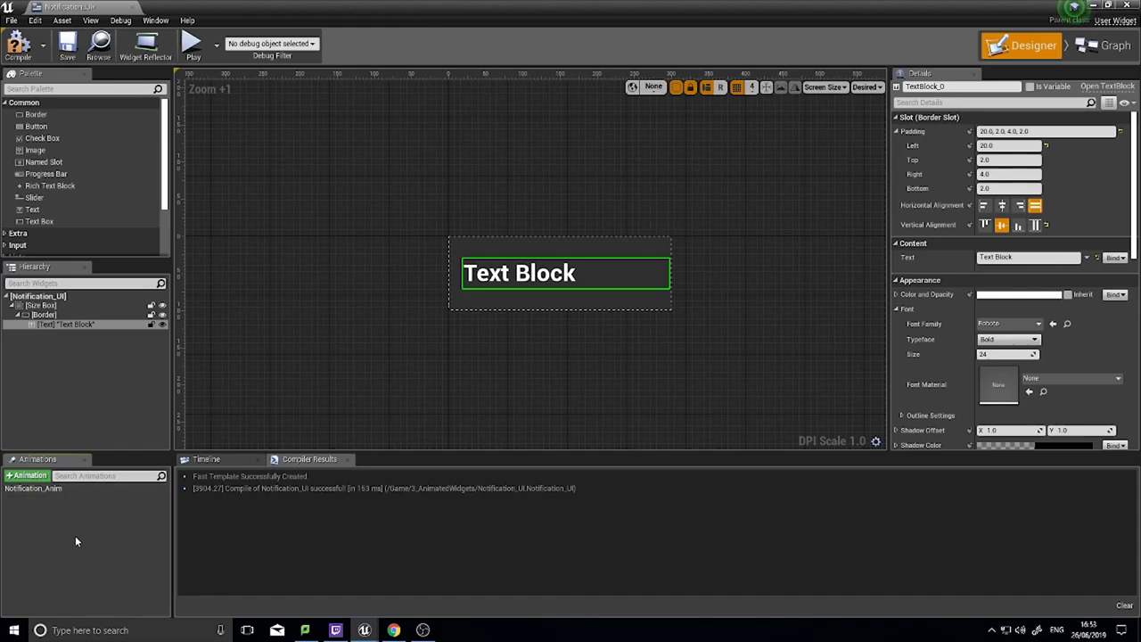
pyautogui.click(39, 491)
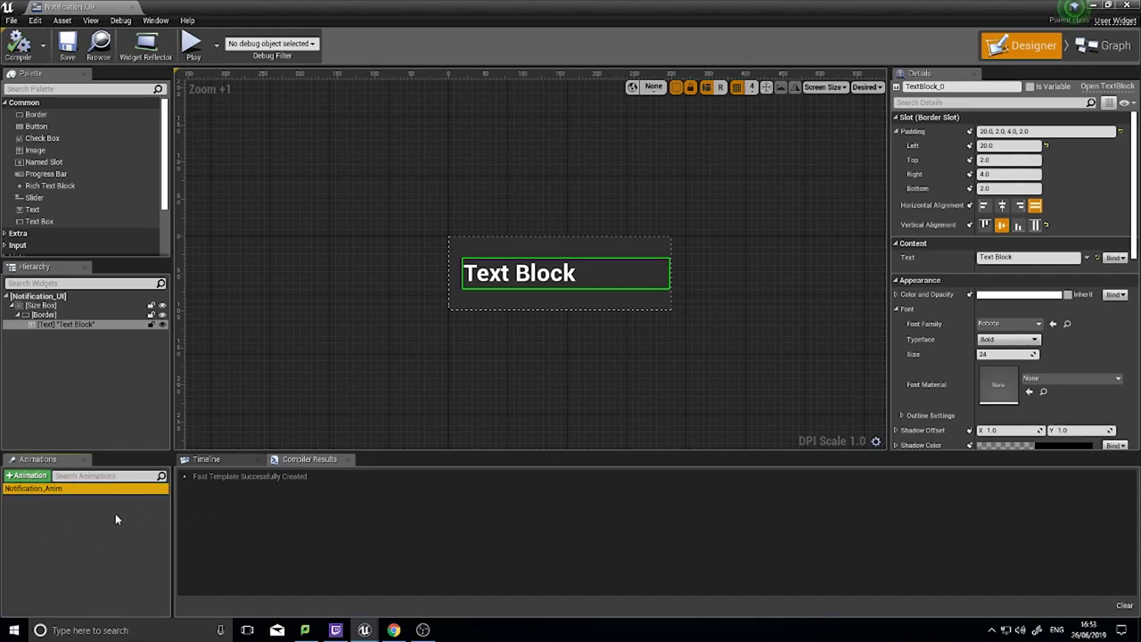
# Step: Show the timeline and add a Size Box track to Notification_Anim
pyautogui.click(222, 460)
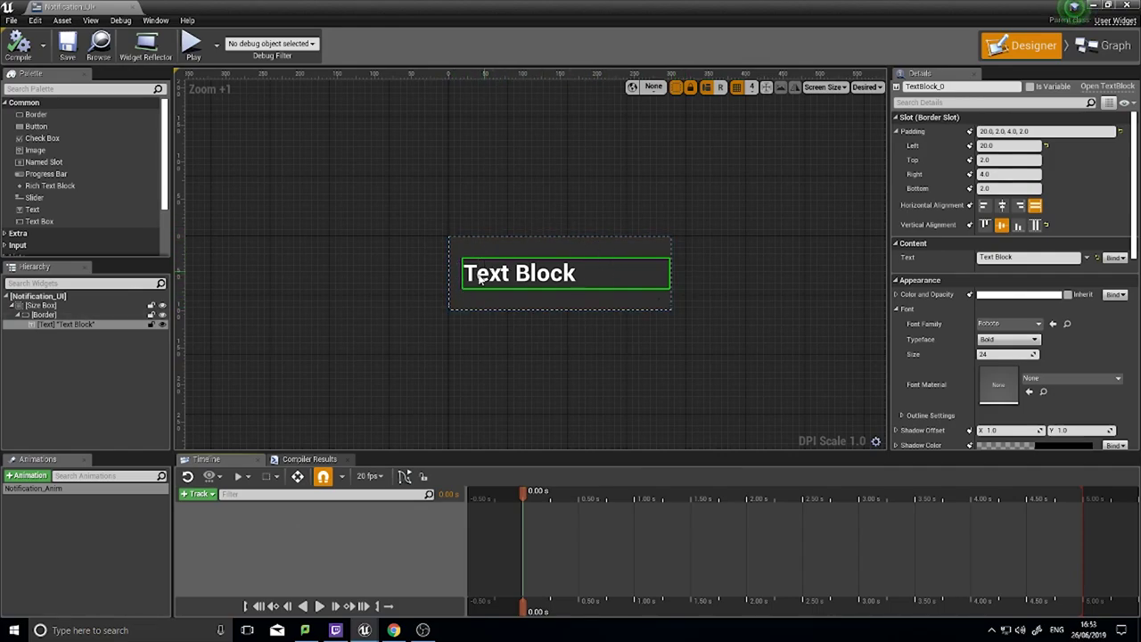
pyautogui.click(60, 305)
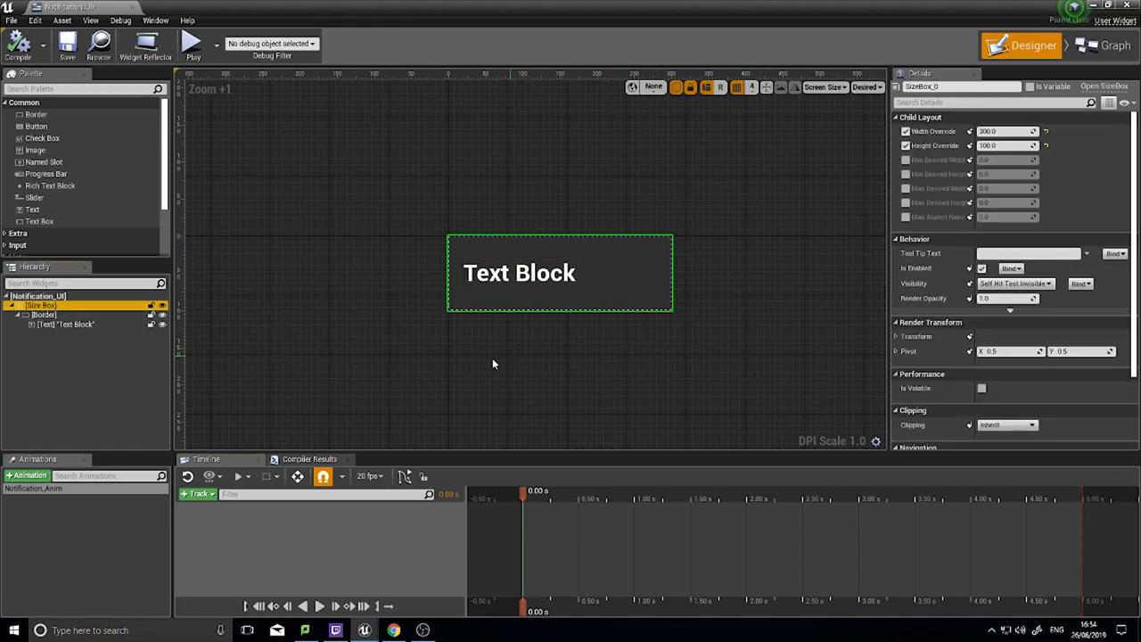
pyautogui.click(202, 493)
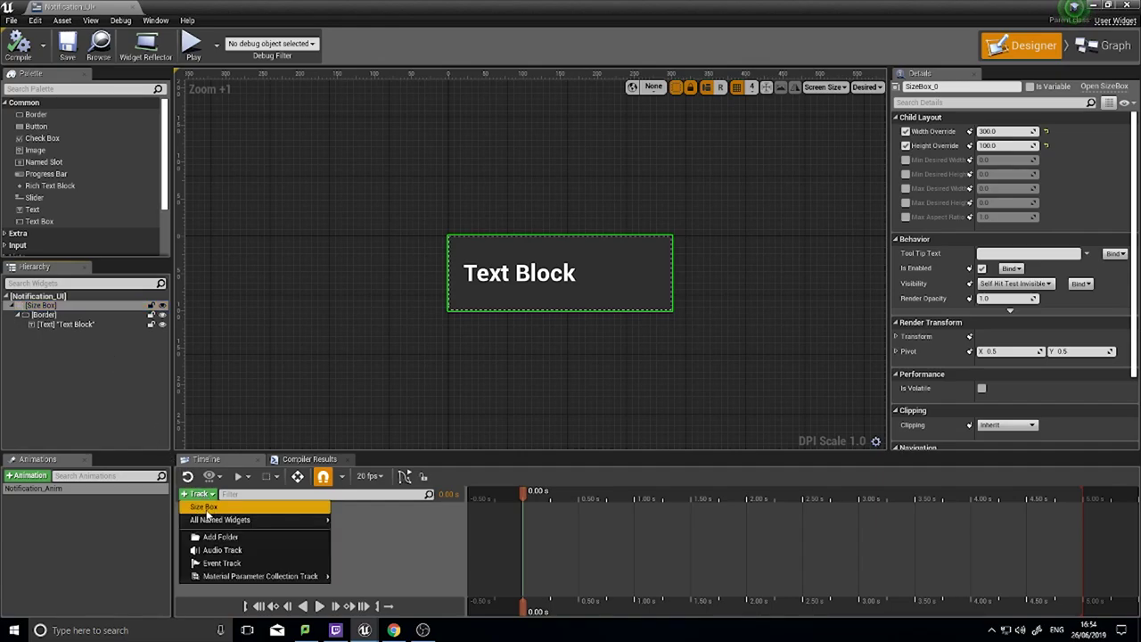
pyautogui.click(206, 508)
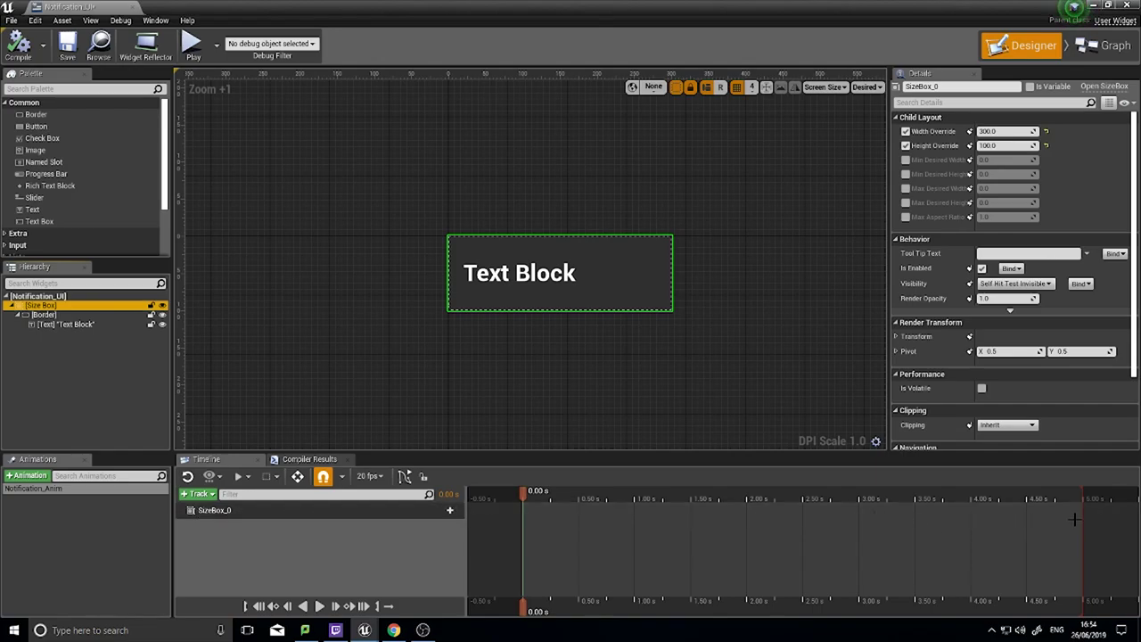
# Step: Add a Transform track to SizeBox_0 and expand it to show Translation X and Y
pyautogui.click(445, 509)
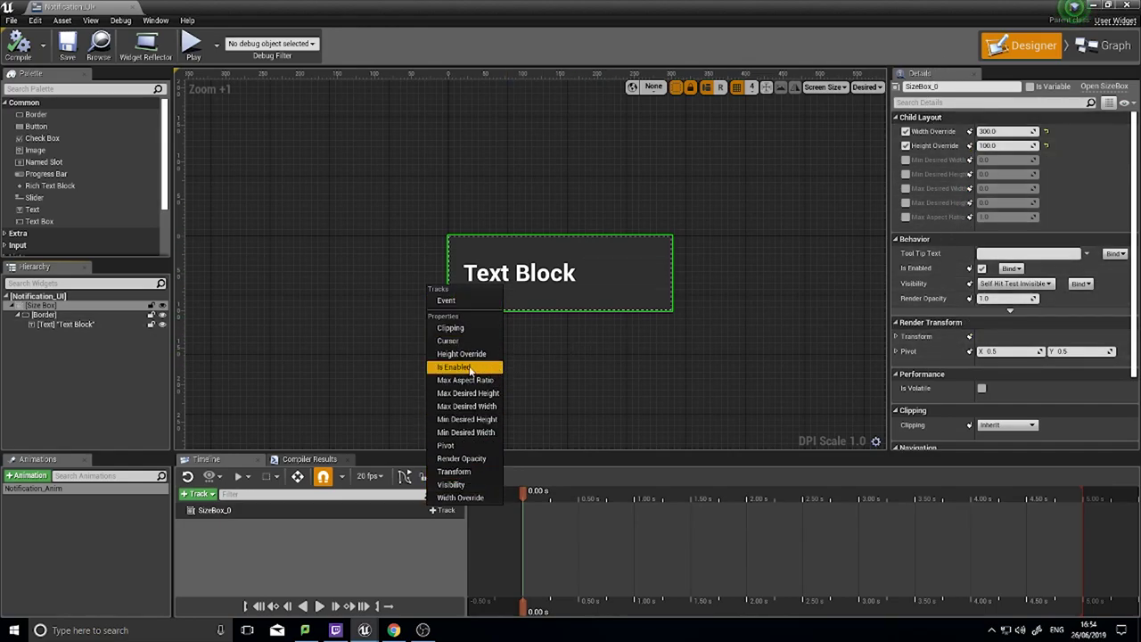
pyautogui.click(1067, 156)
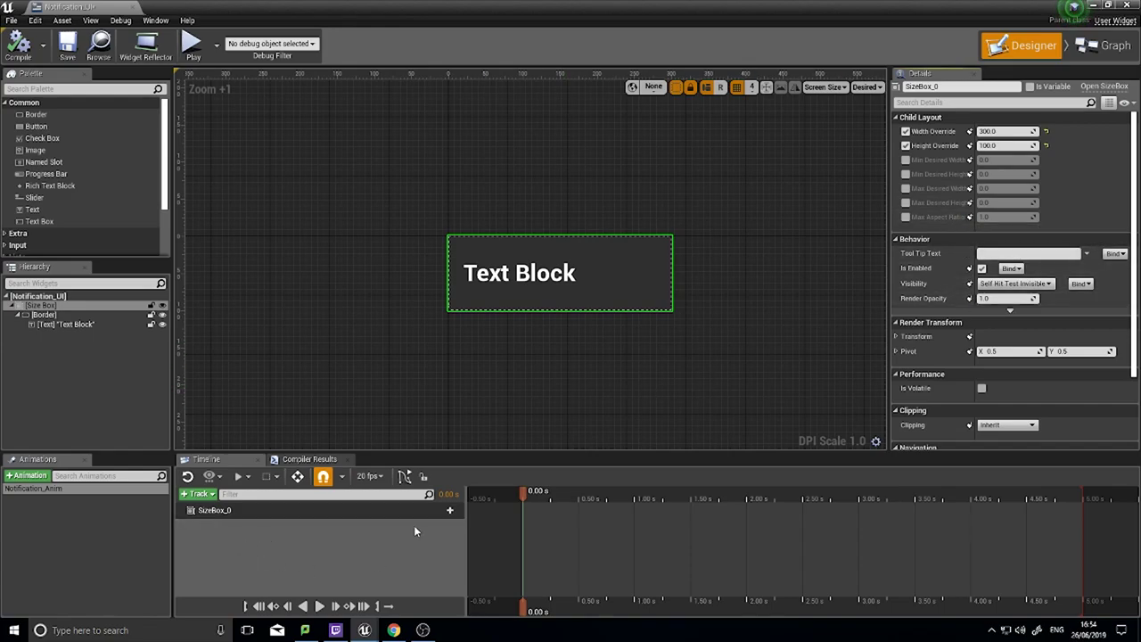
pyautogui.click(443, 510)
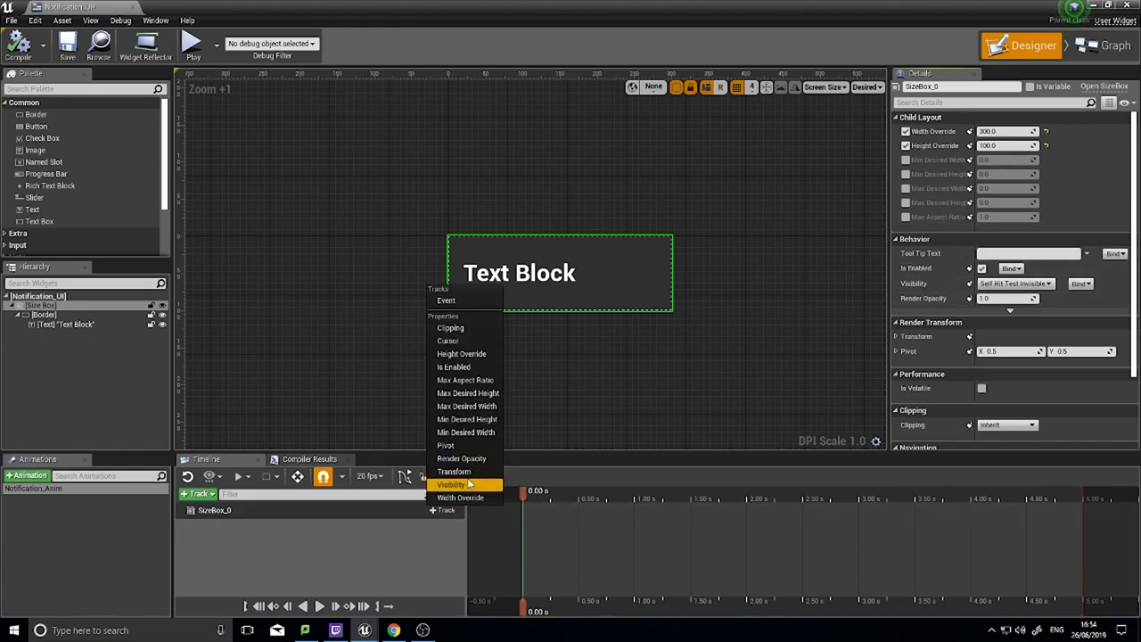
pyautogui.click(467, 473)
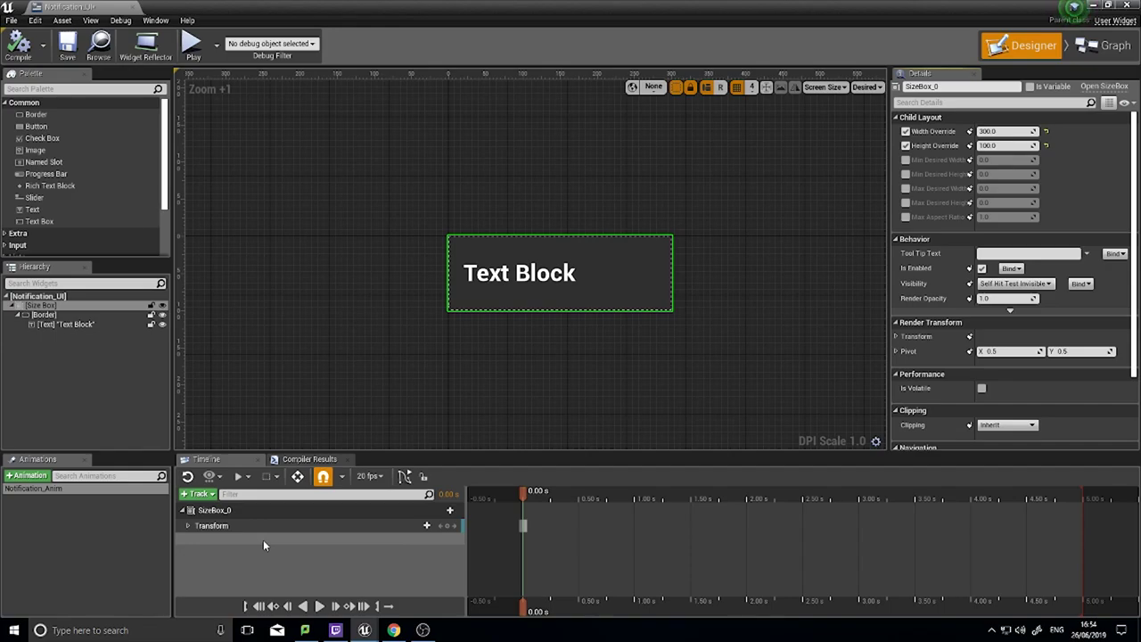
pyautogui.click(187, 526)
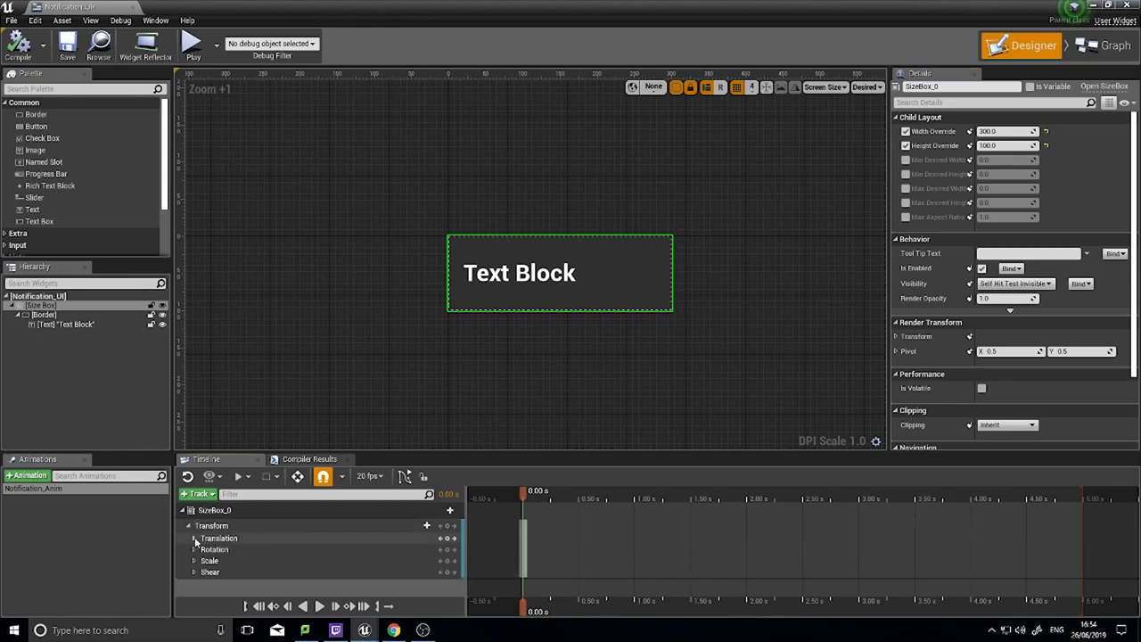
pyautogui.click(194, 537)
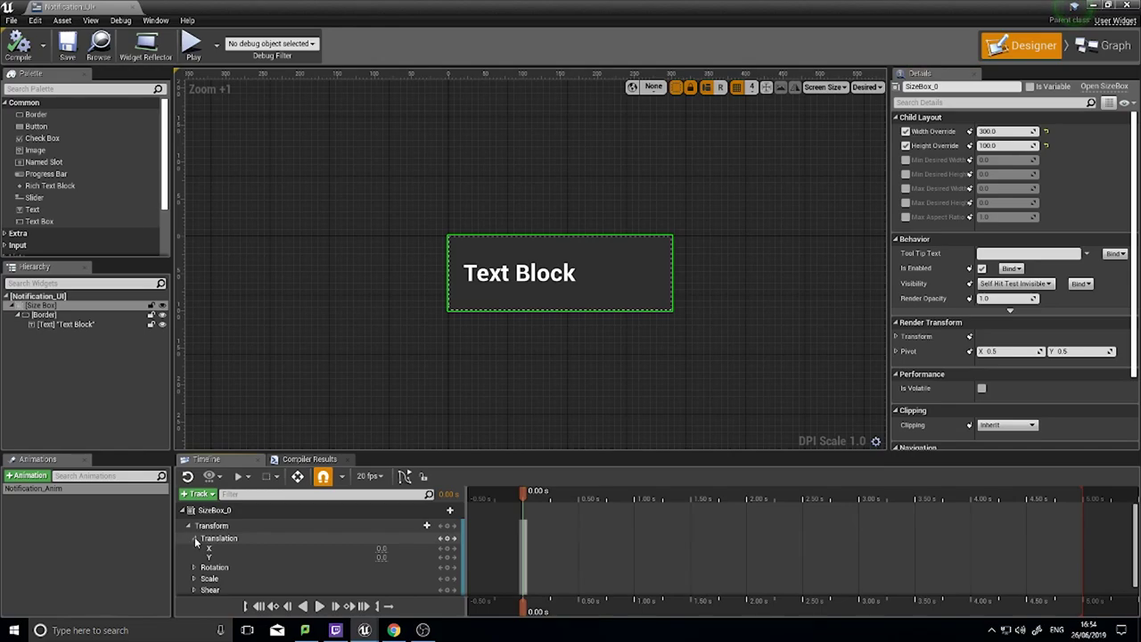
# Step: Key SizeBox_0's translation at 0.00 s with Translation X set to -300
pyautogui.click(448, 541)
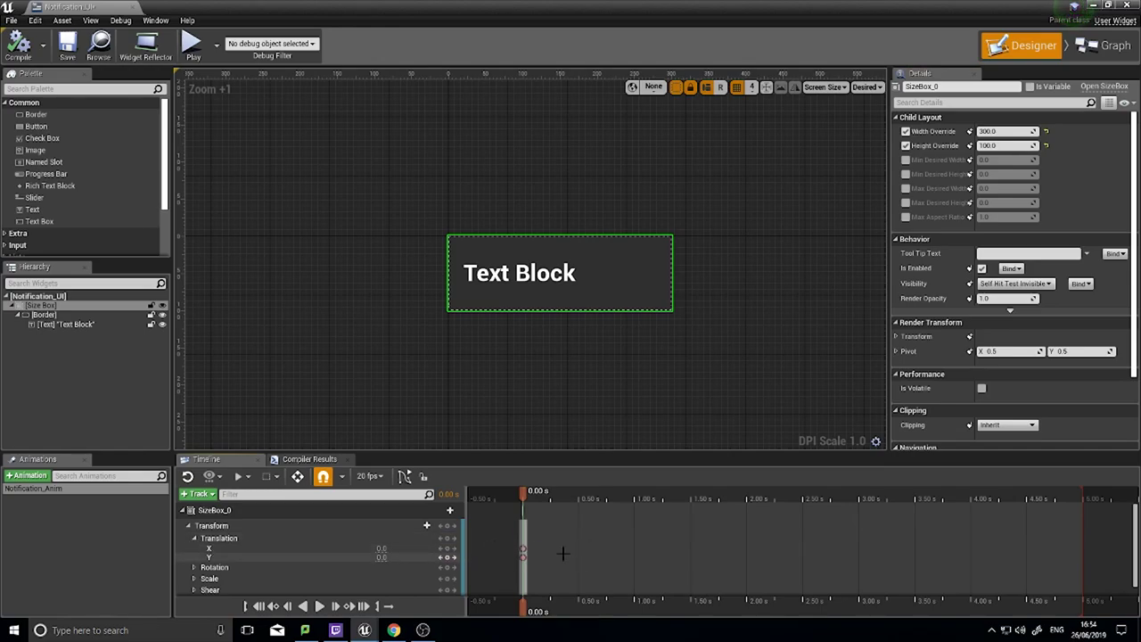
pyautogui.click(449, 554)
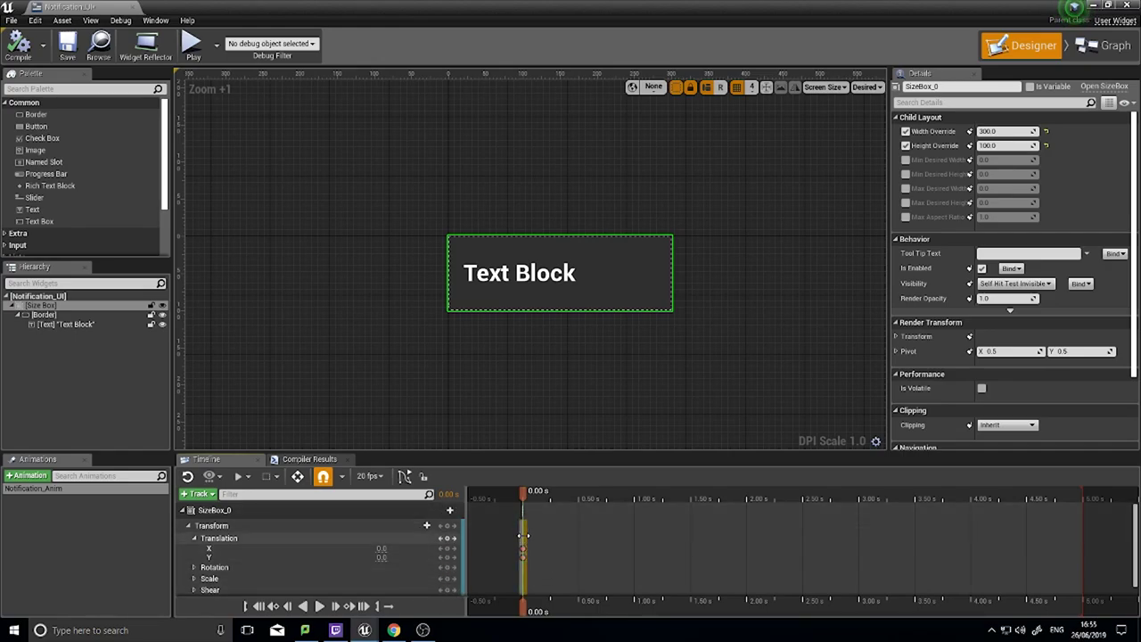
pyautogui.moveTo(383, 547); pyautogui.dragTo(318, 548)
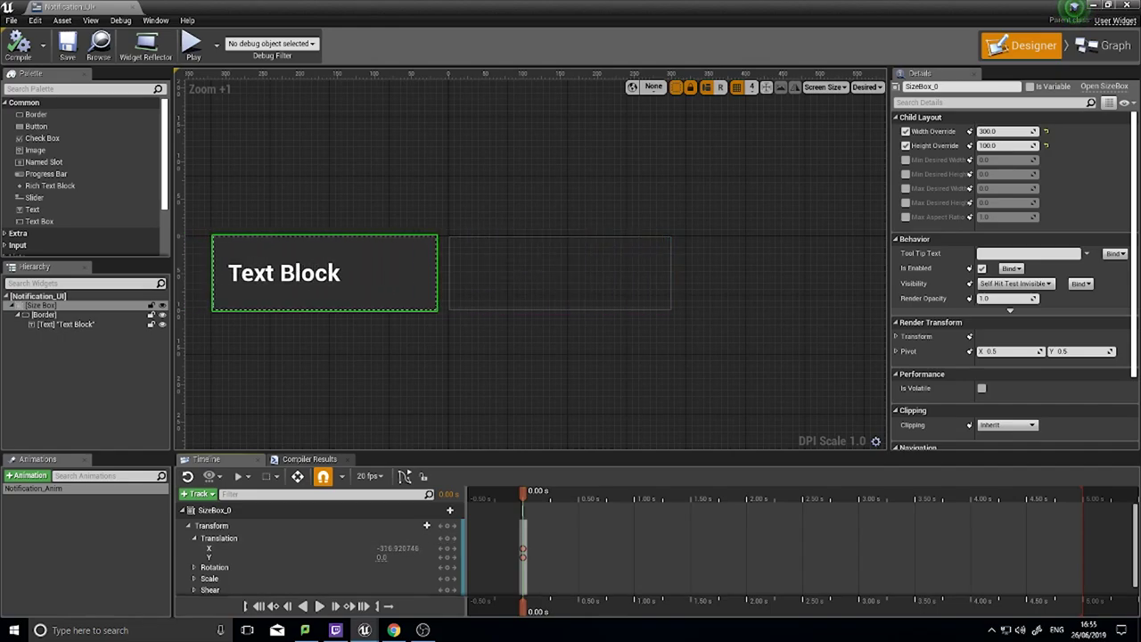
pyautogui.click(390, 549)
pyautogui.write('-30')
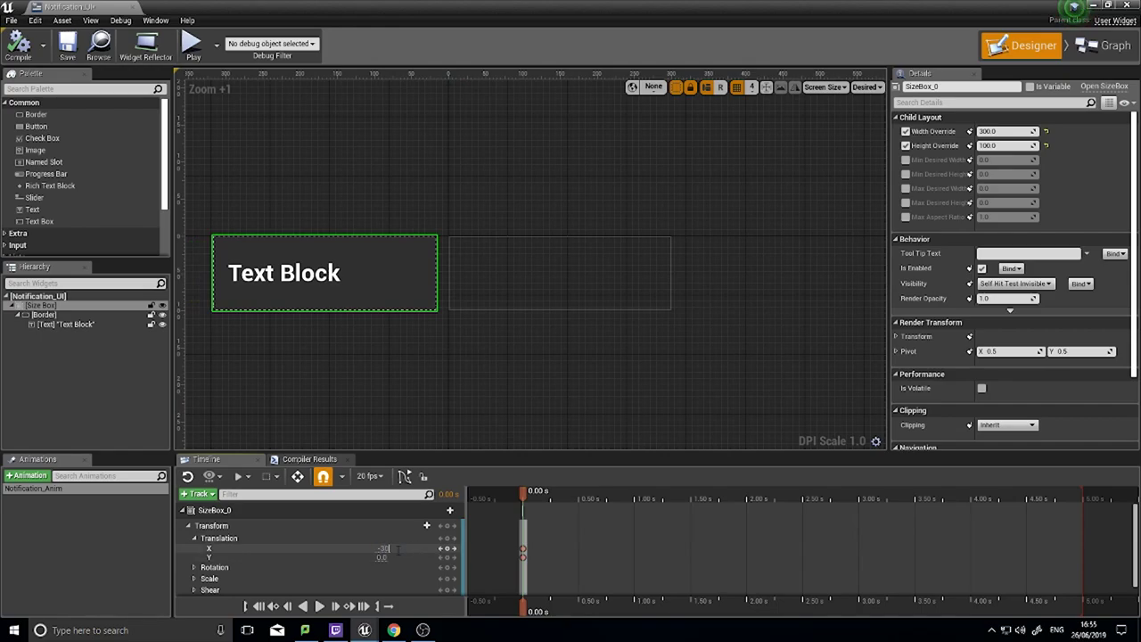
pyautogui.write('0')
pyautogui.press('Return')
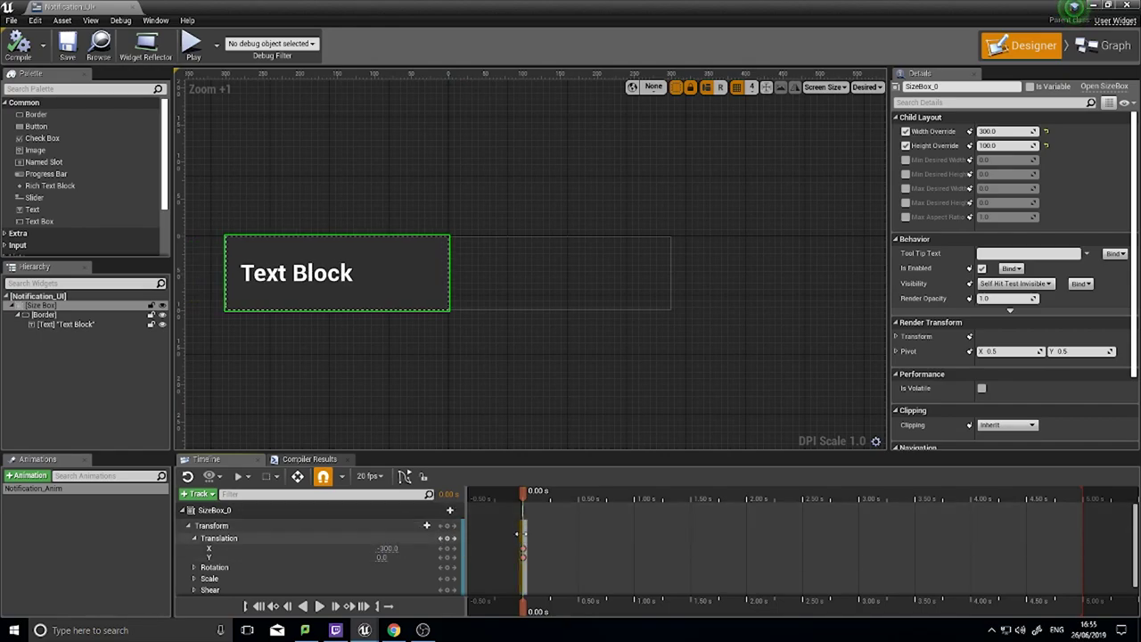
# Step: Key SizeBox_0's Translation X at 0 at the 0.50 s mark
pyautogui.moveTo(524, 497); pyautogui.dragTo(576, 498)
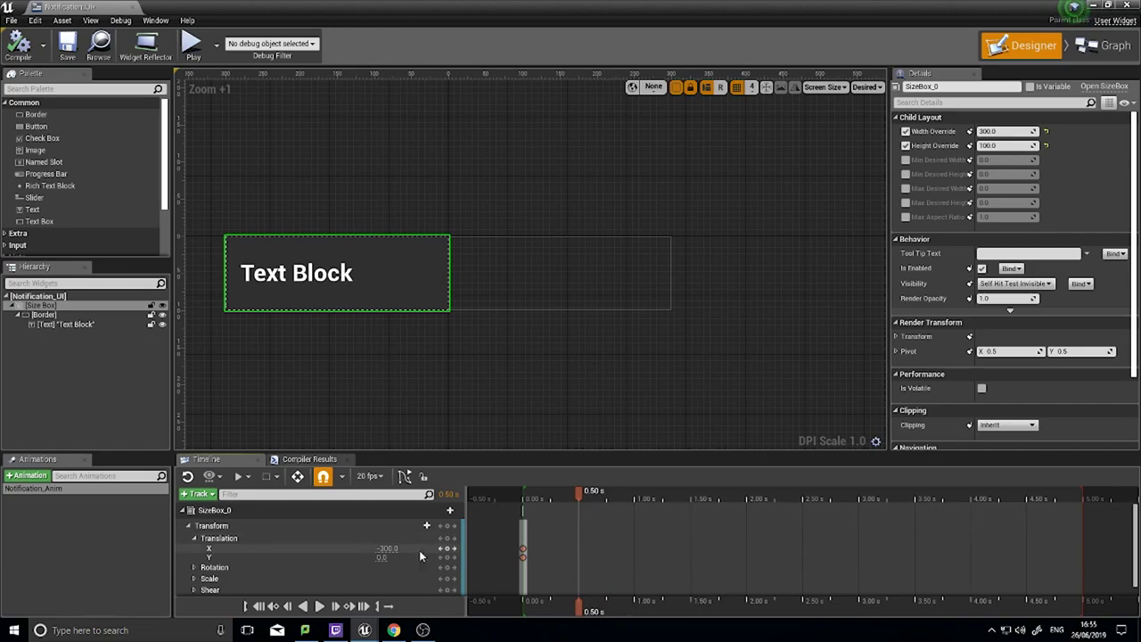
pyautogui.click(385, 549)
pyautogui.write('0')
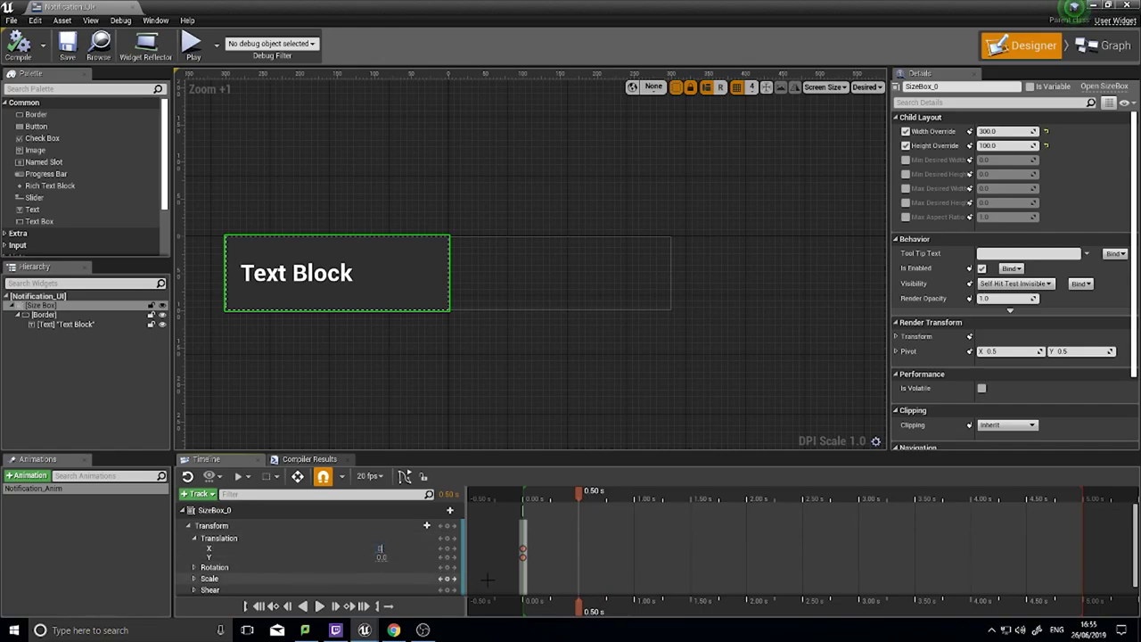
pyautogui.press('Return')
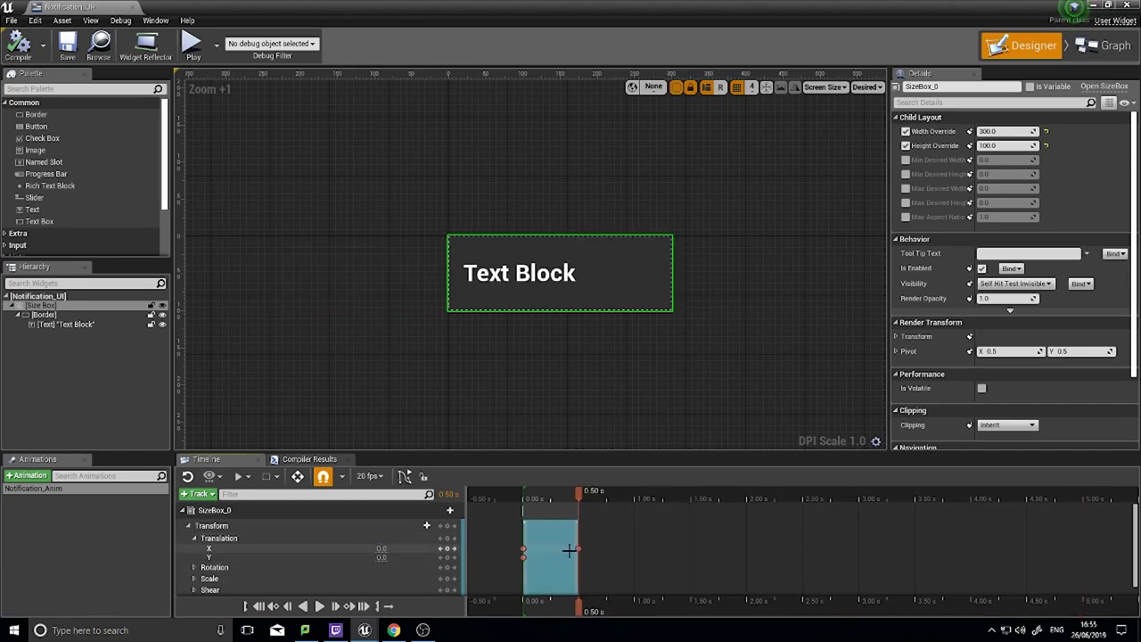